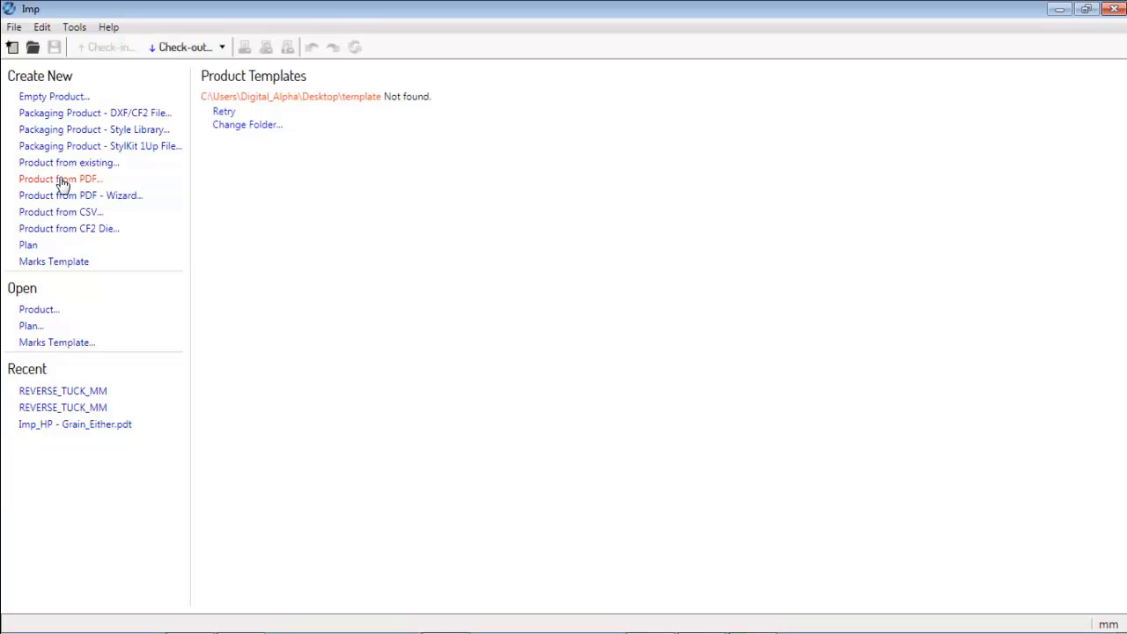
# Create a packaging product from the REVERSE_TUCK_MM DXF file, using the CUTLINES layer for cut lines and millimetres as import unit.
pyautogui.click(97, 122)
pyautogui.click(418, 386)
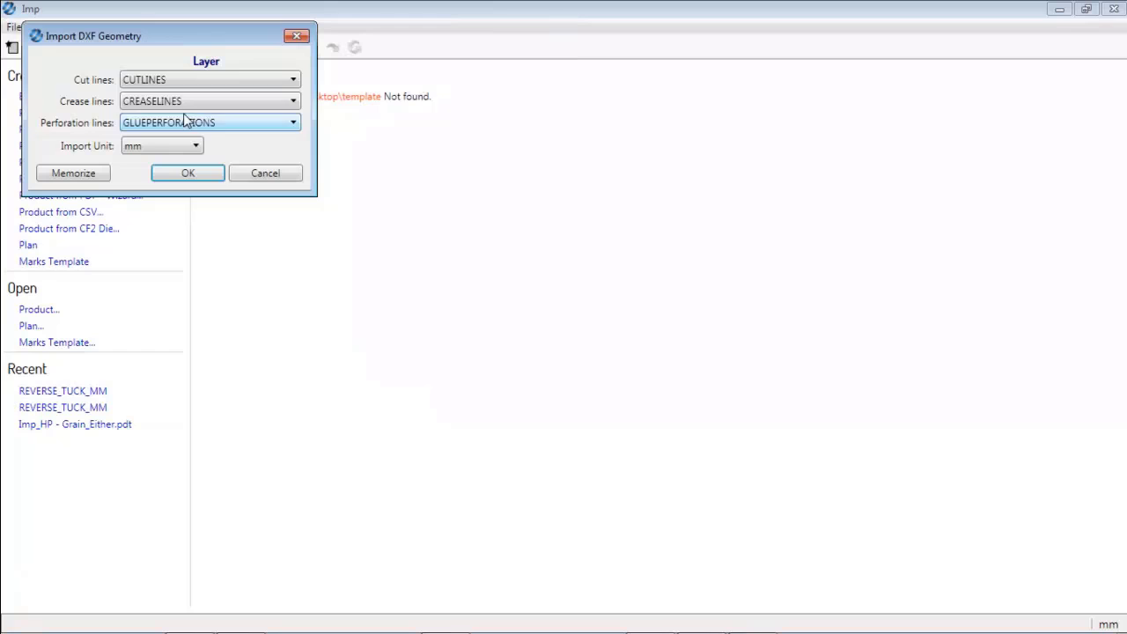
pyautogui.click(172, 81)
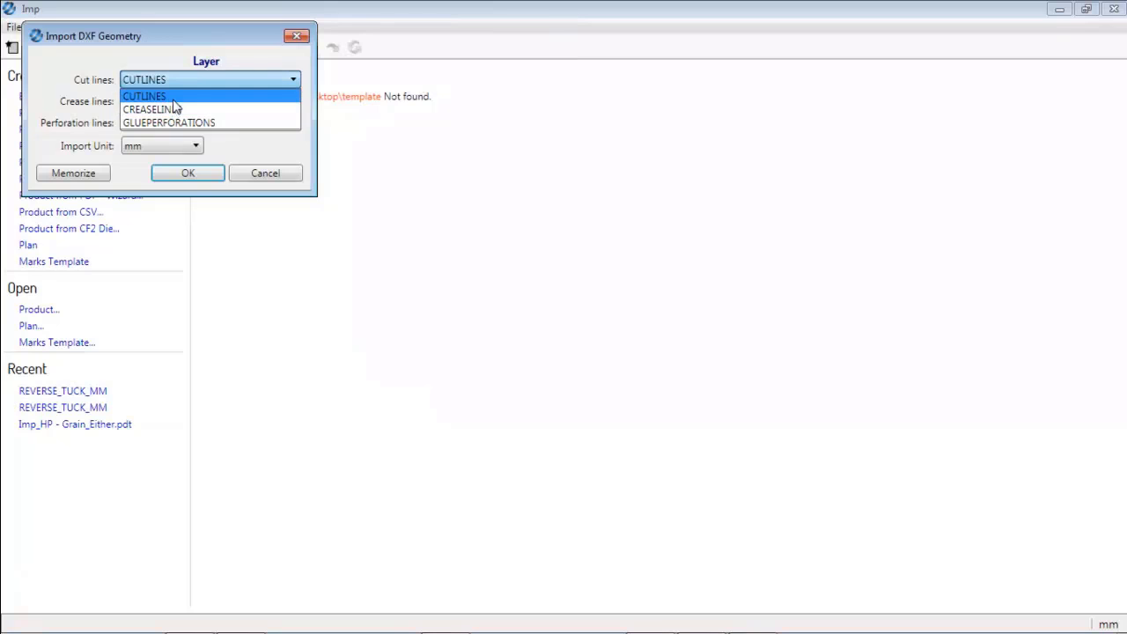
pyautogui.click(145, 90)
pyautogui.click(162, 179)
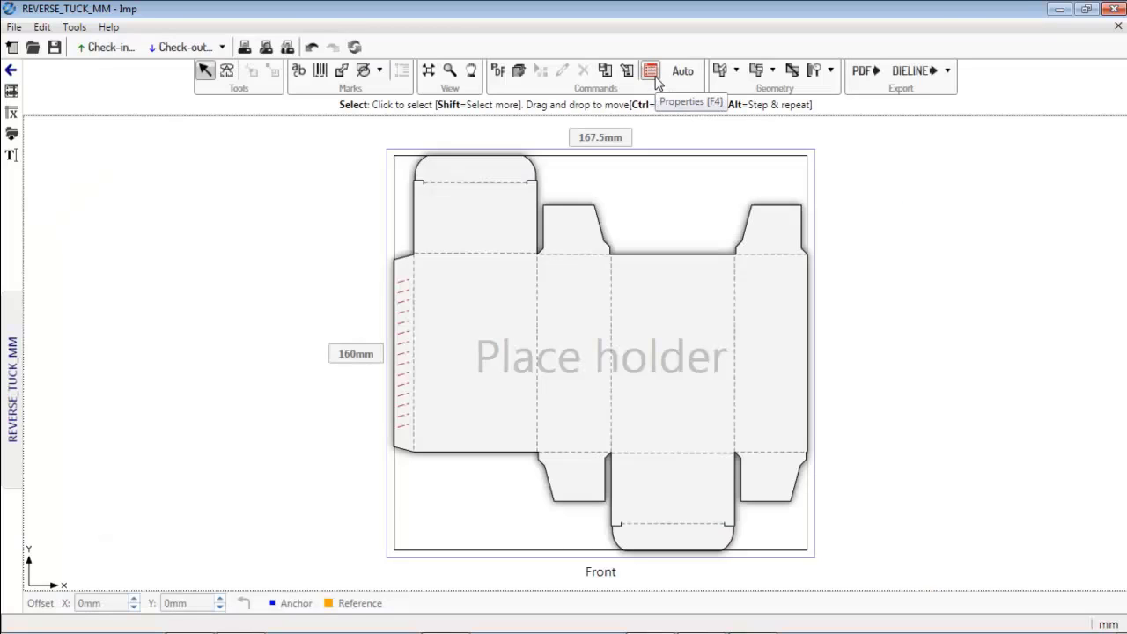
# Set the REVERSE_TUCK_MM component to 95000 copies with a horizontal grain direction.
pyautogui.click(650, 71)
pyautogui.write('95000')
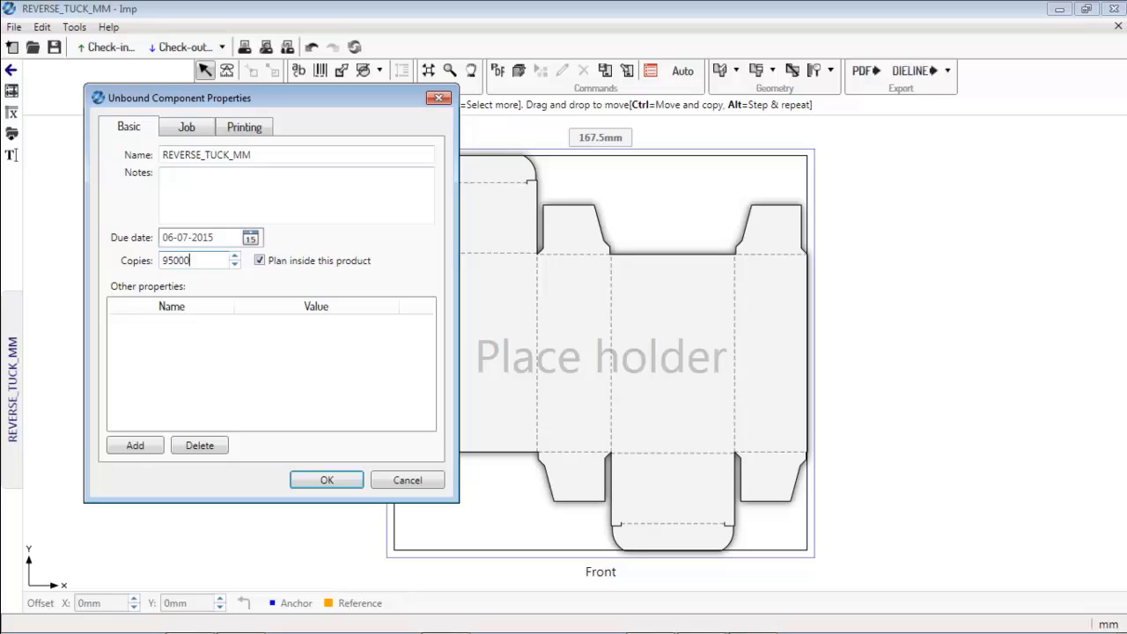
pyautogui.click(187, 127)
pyautogui.click(256, 266)
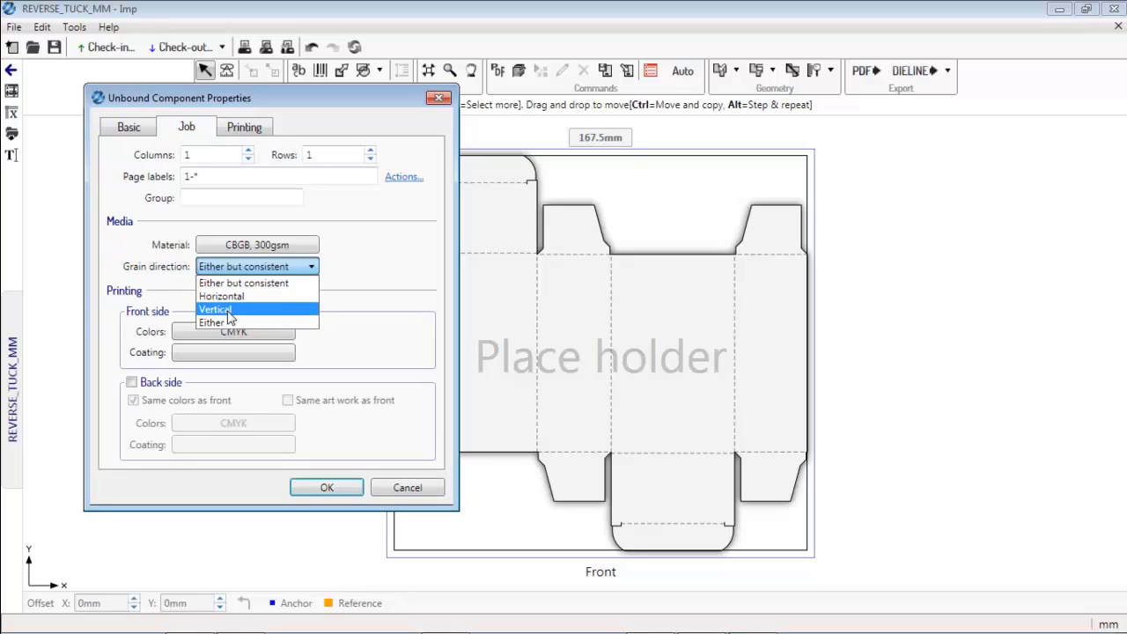
pyautogui.click(236, 297)
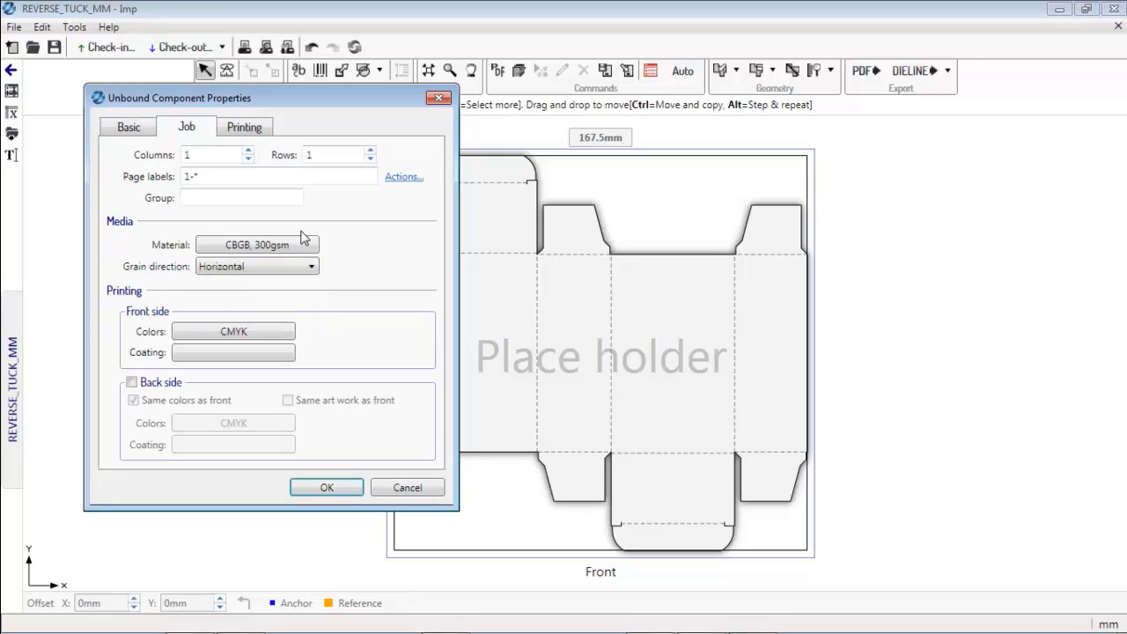
pyautogui.click(354, 484)
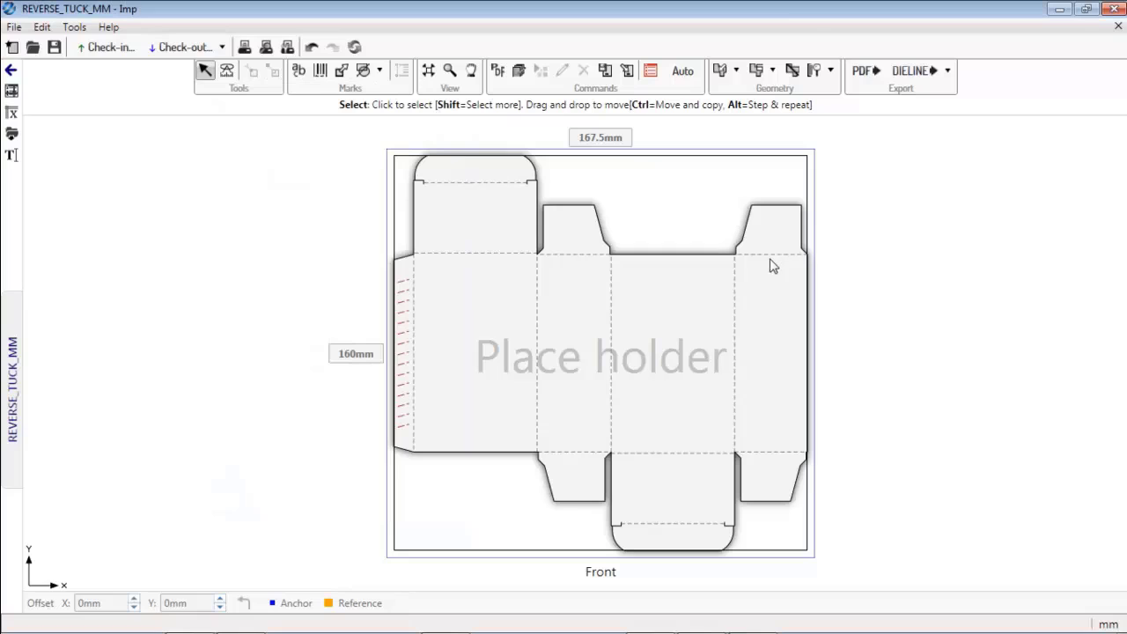
# Auto-plan the carton with Offset_22X32 added to the chosen presses, and accept the most profitable computed layout on Offset_28X40.
pyautogui.click(684, 76)
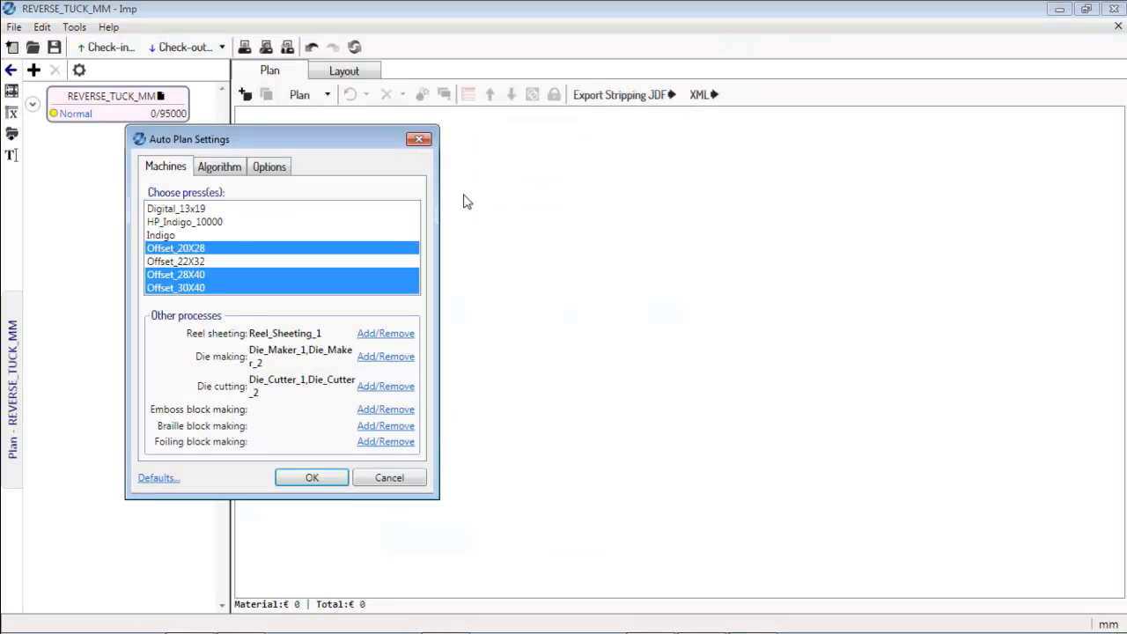
pyautogui.keyDown('ctrl'); pyautogui.click(182, 262); pyautogui.keyUp('ctrl')
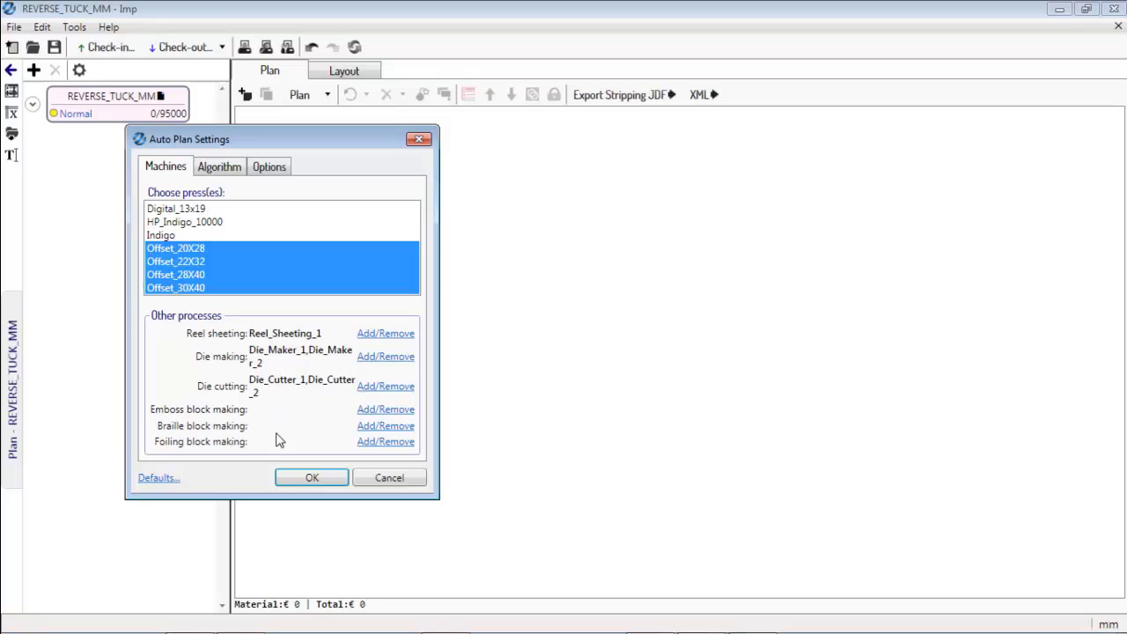
pyautogui.click(298, 478)
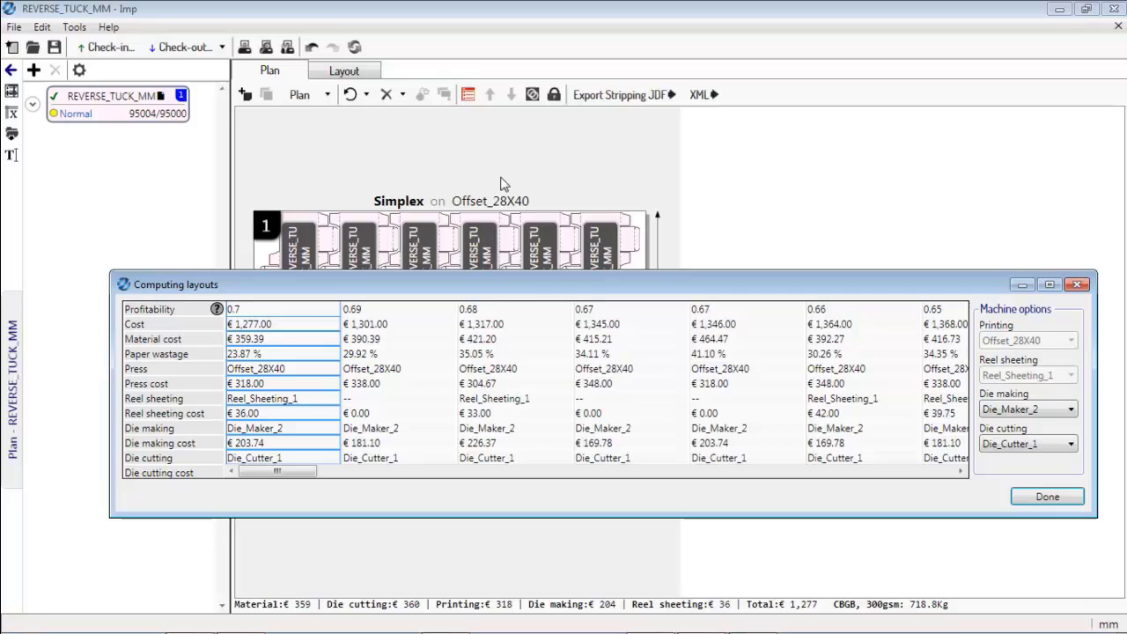
pyautogui.moveTo(509, 284); pyautogui.dragTo(521, 22)
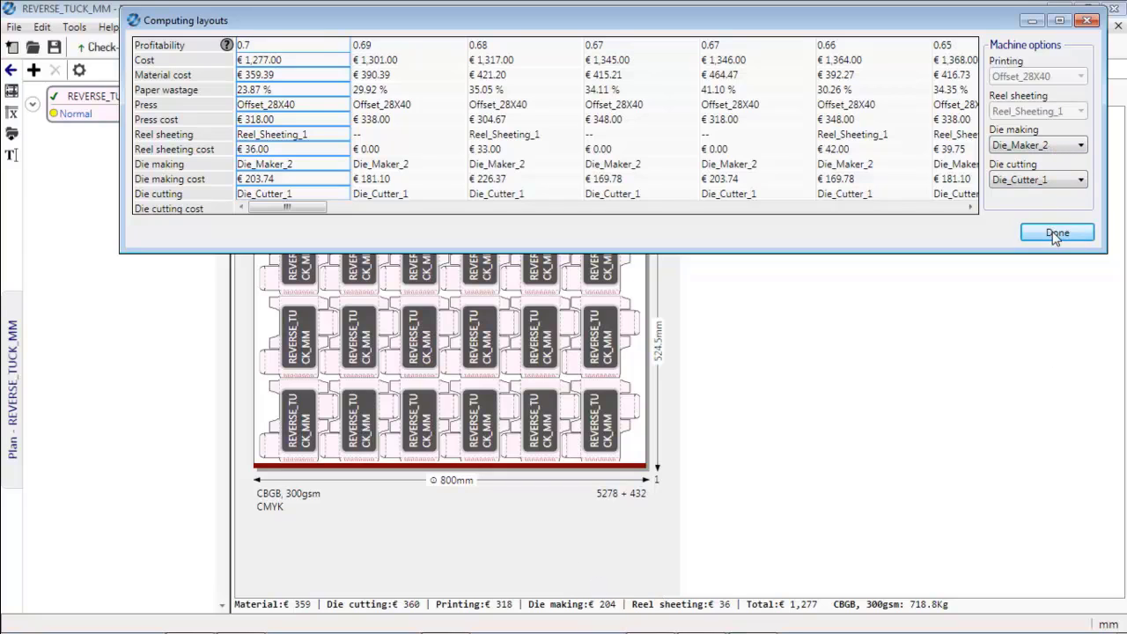
pyautogui.click(1055, 234)
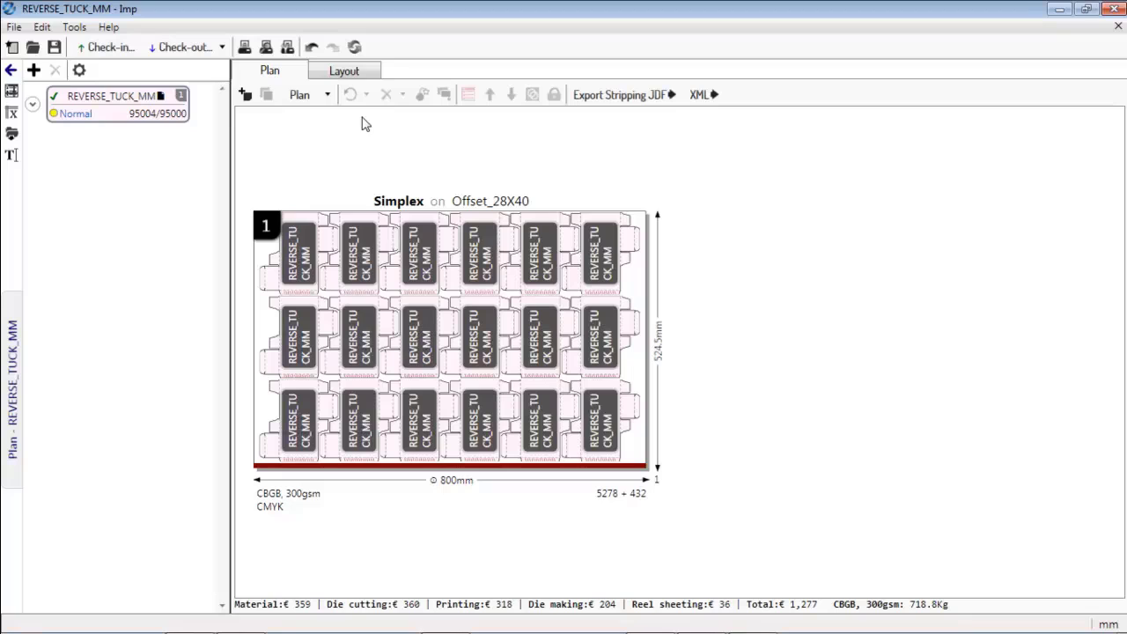
# Preview the layout report, examining its sheet, press, die and cost details and the dimensioned layout drawing.
pyautogui.click(287, 47)
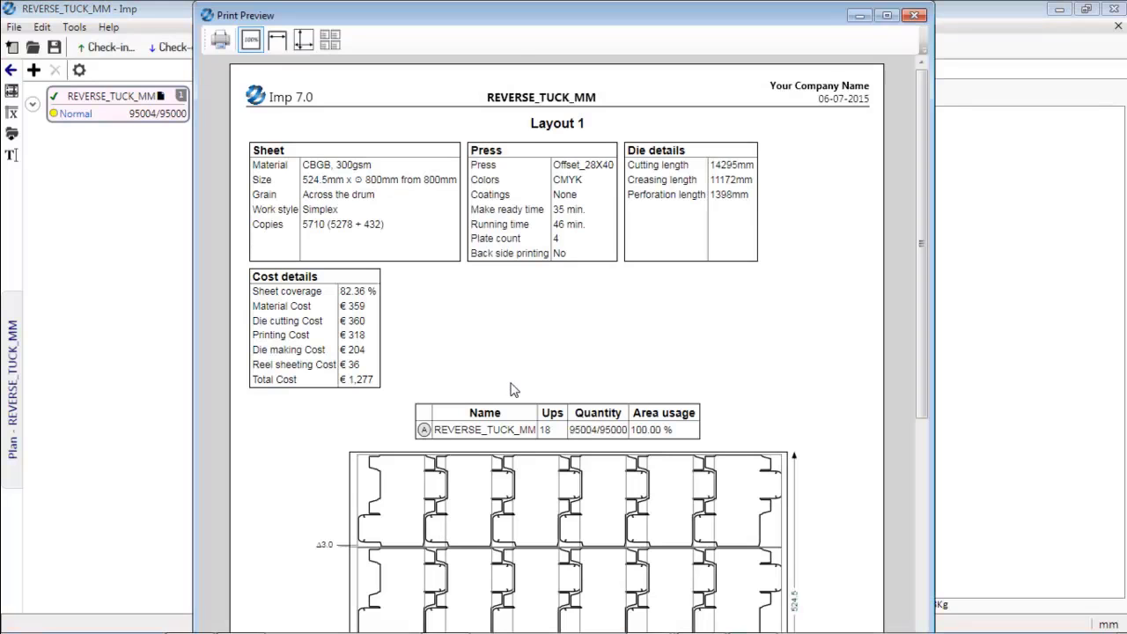
pyautogui.scroll(-1, 531, 377)
pyautogui.scroll(-4, 531, 377)
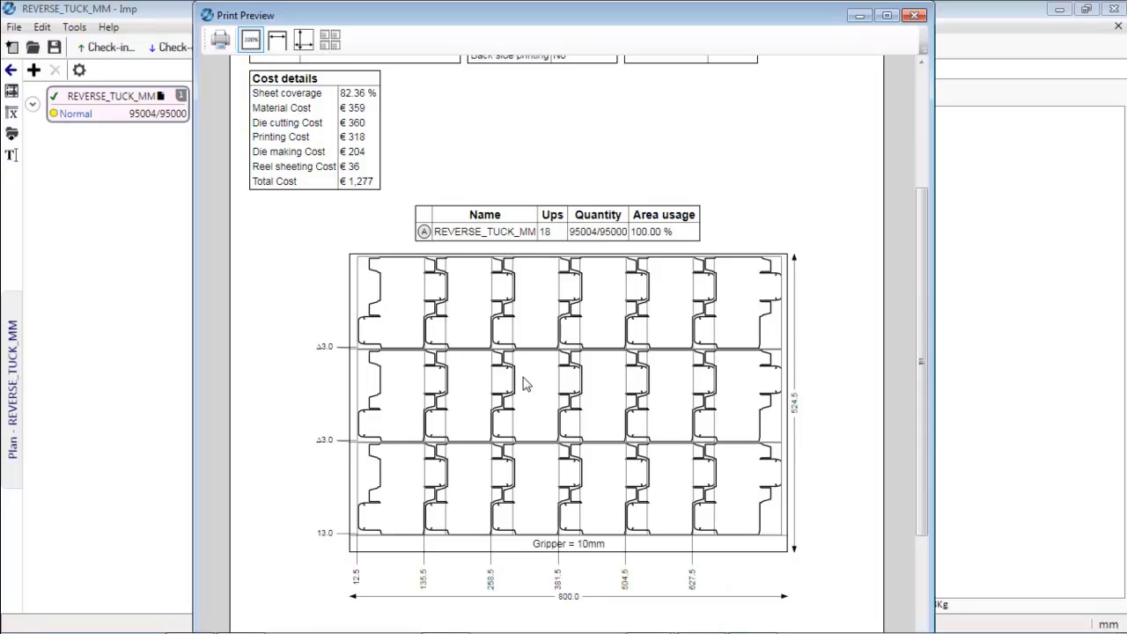
pyautogui.scroll(4, 524, 384)
pyautogui.scroll(1, 524, 384)
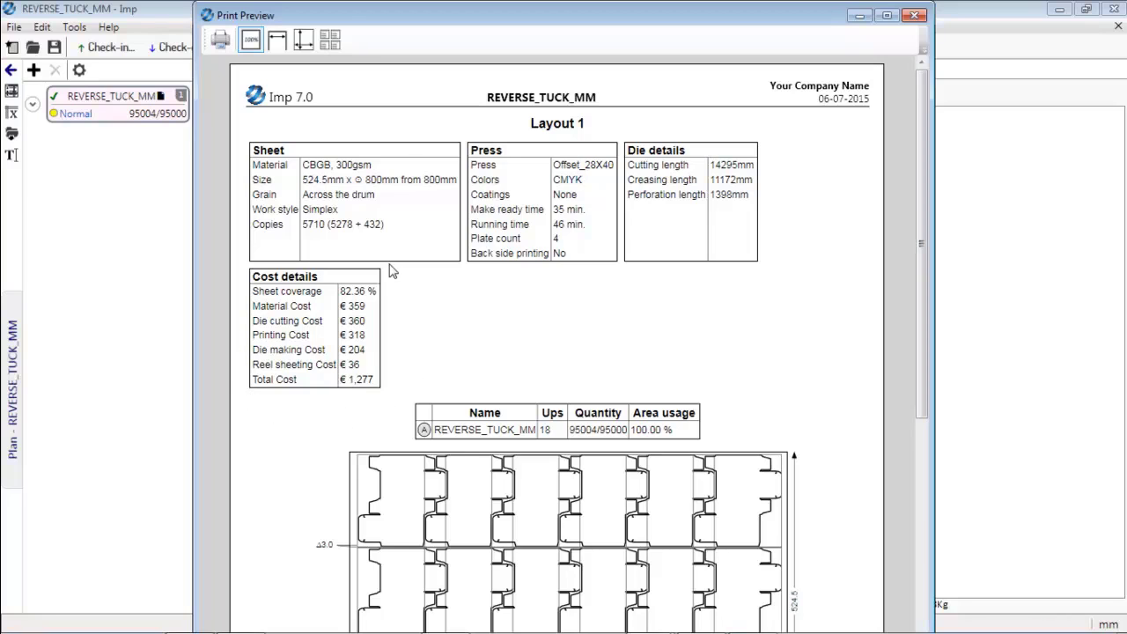
pyautogui.click(913, 17)
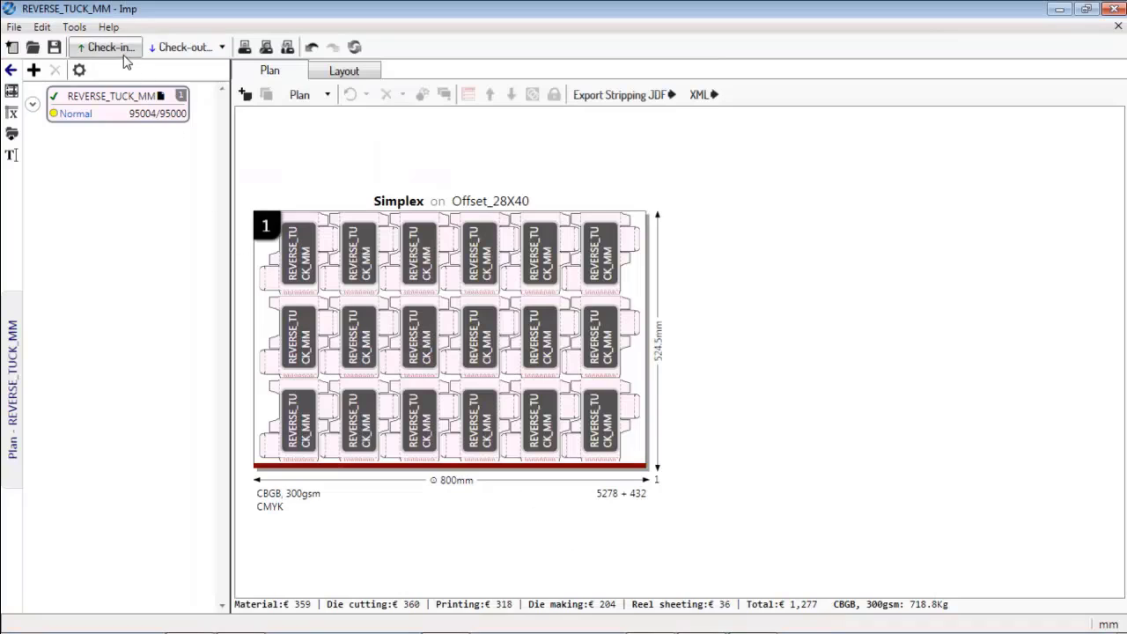
# Check in the product with job ID 123 and job name Carton12.
pyautogui.click(106, 46)
pyautogui.click(490, 343)
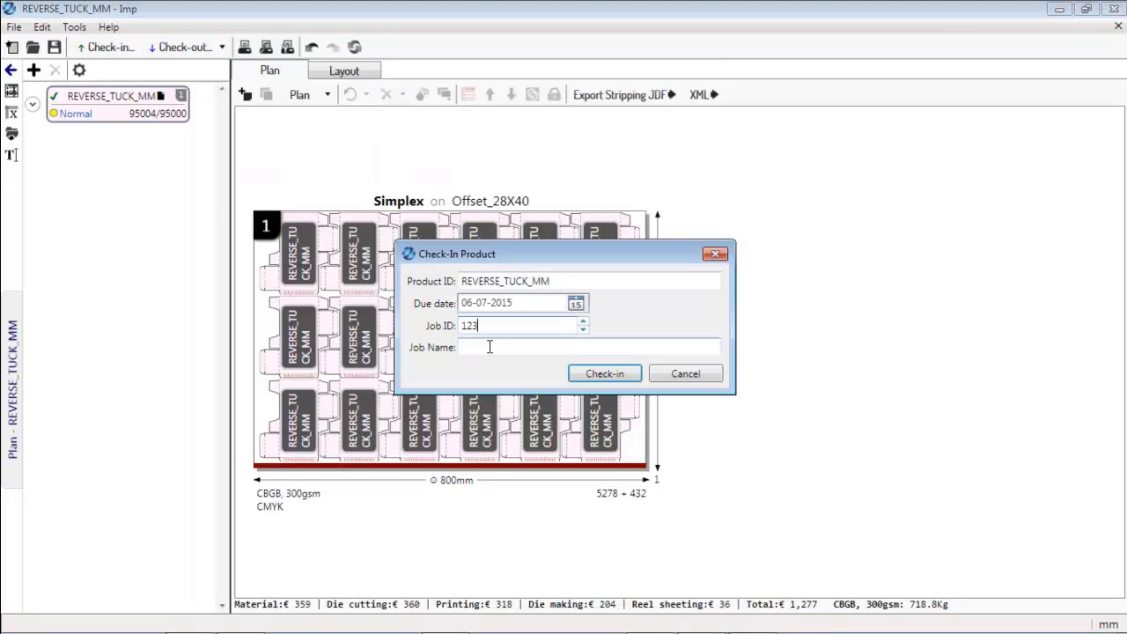
pyautogui.click(490, 347)
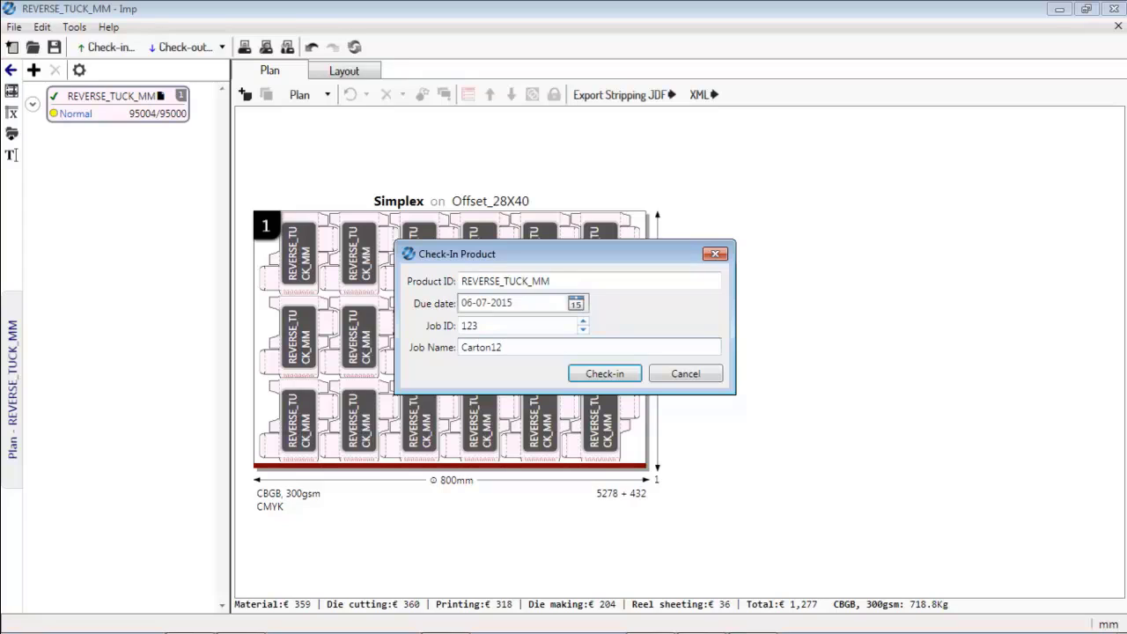
pyautogui.click(603, 373)
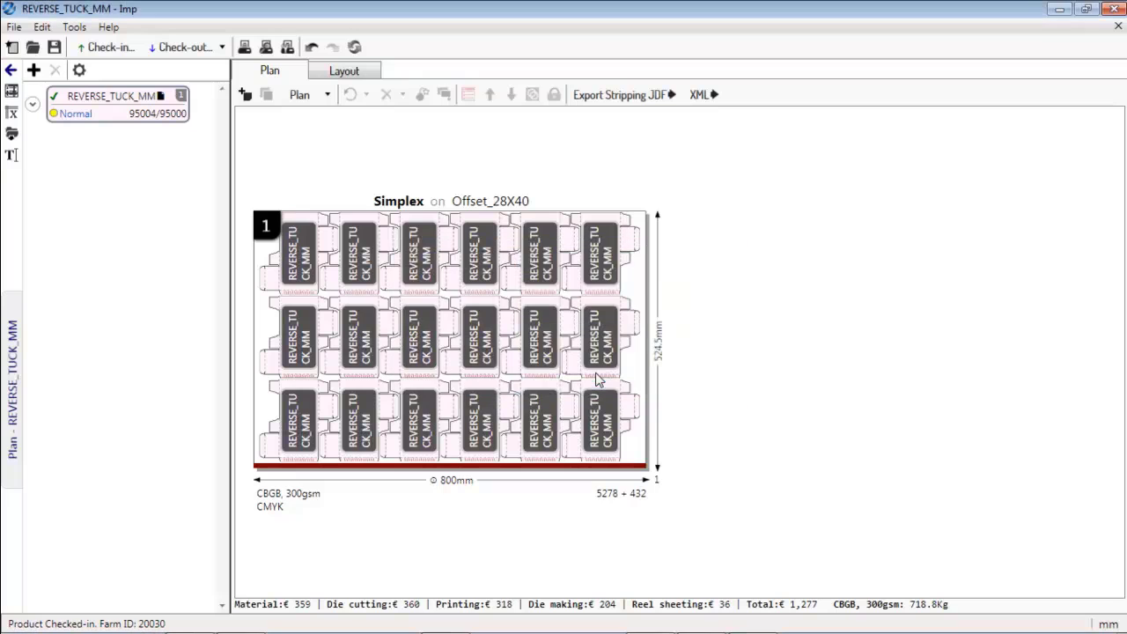
# Search the checked-in products for Carton1 and check out the matching REVERSE_TUCK_MM product.
pyautogui.click(191, 50)
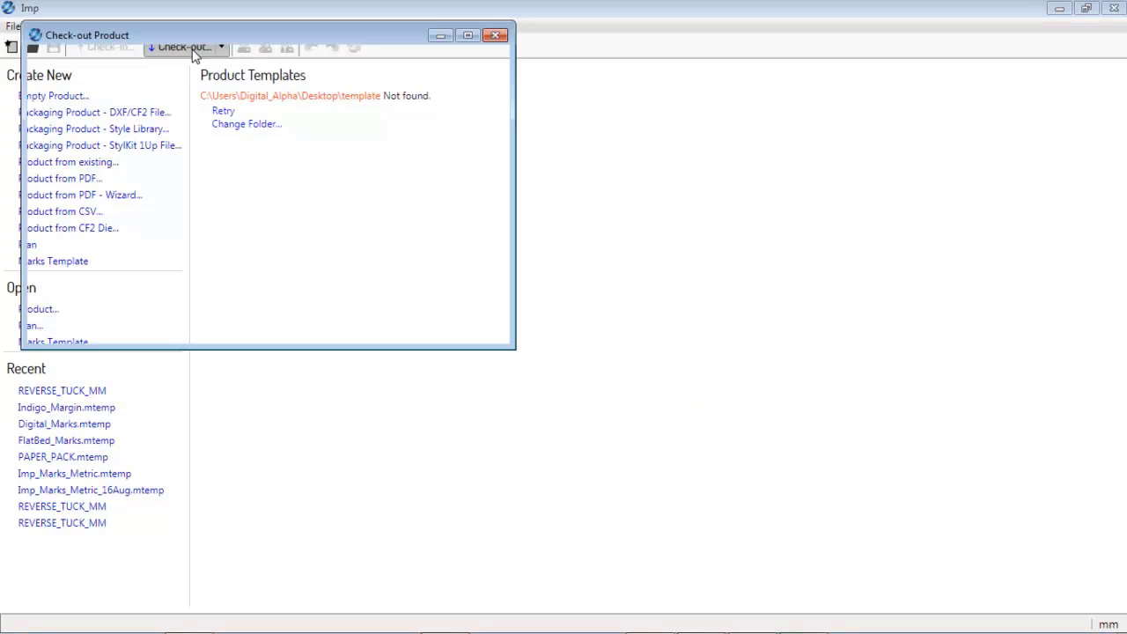
pyautogui.click(309, 62)
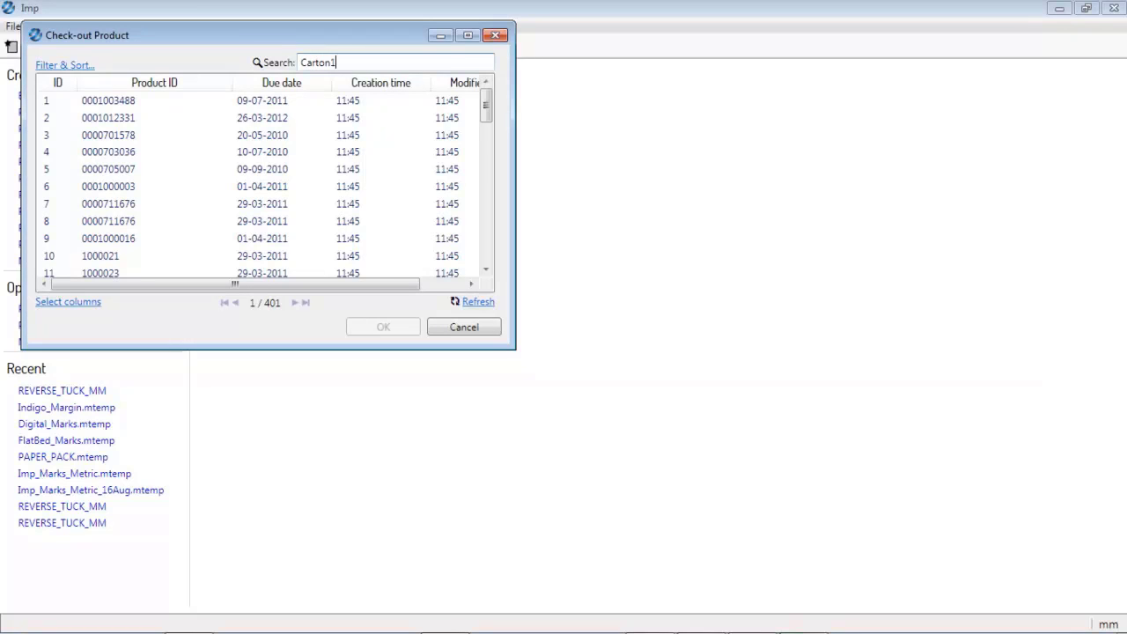
pyautogui.write('Carton1')
pyautogui.press('Return')
pyautogui.doubleClick(287, 118)
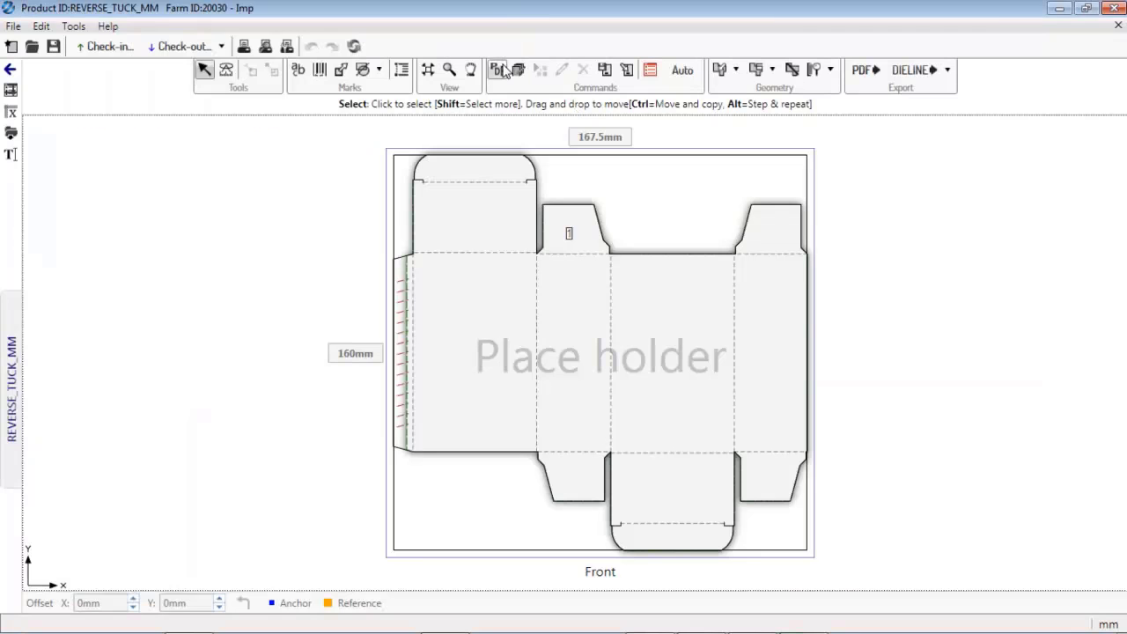
# Assign REVERSE_TUCK.pdf from the Single_Carton folder as the carton's artwork content.
pyautogui.click(498, 70)
pyautogui.click(518, 115)
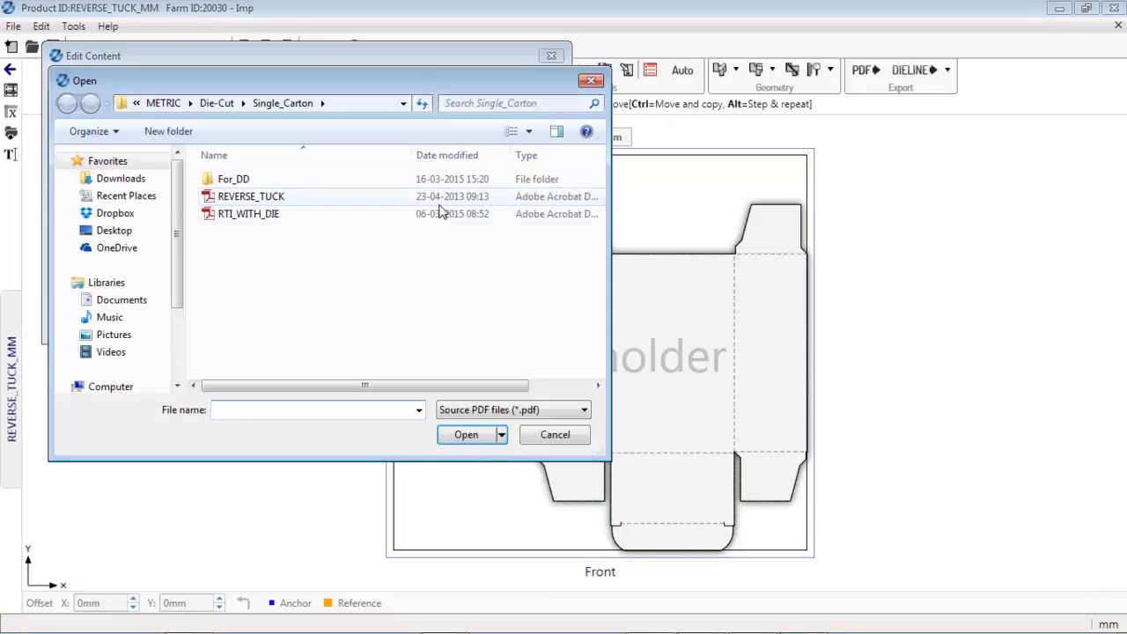
pyautogui.doubleClick(347, 199)
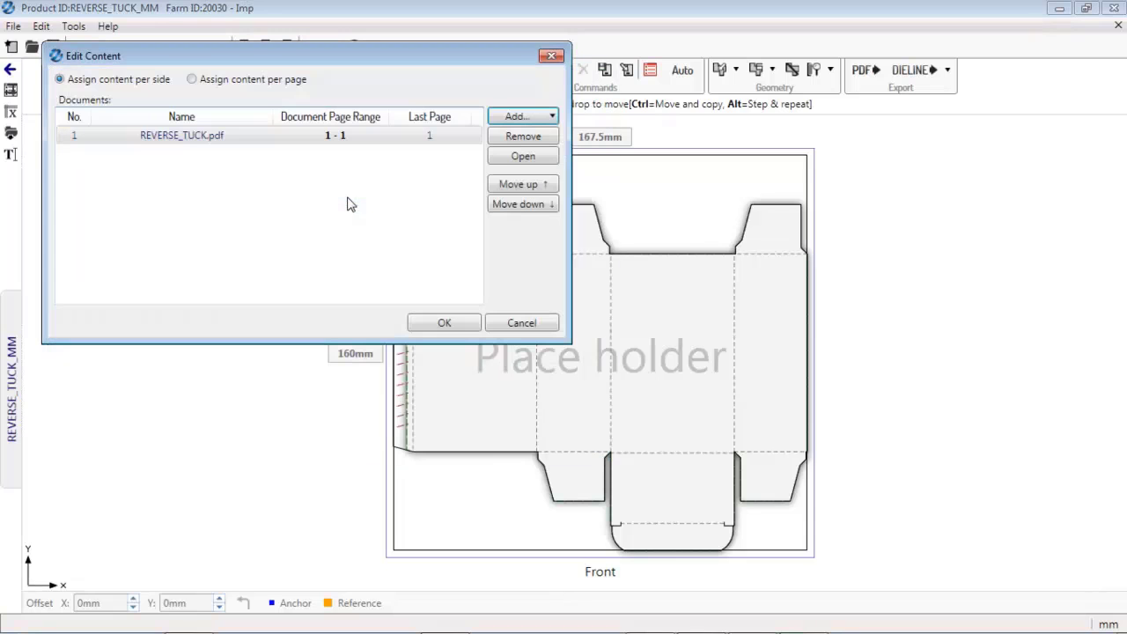
pyautogui.click(435, 324)
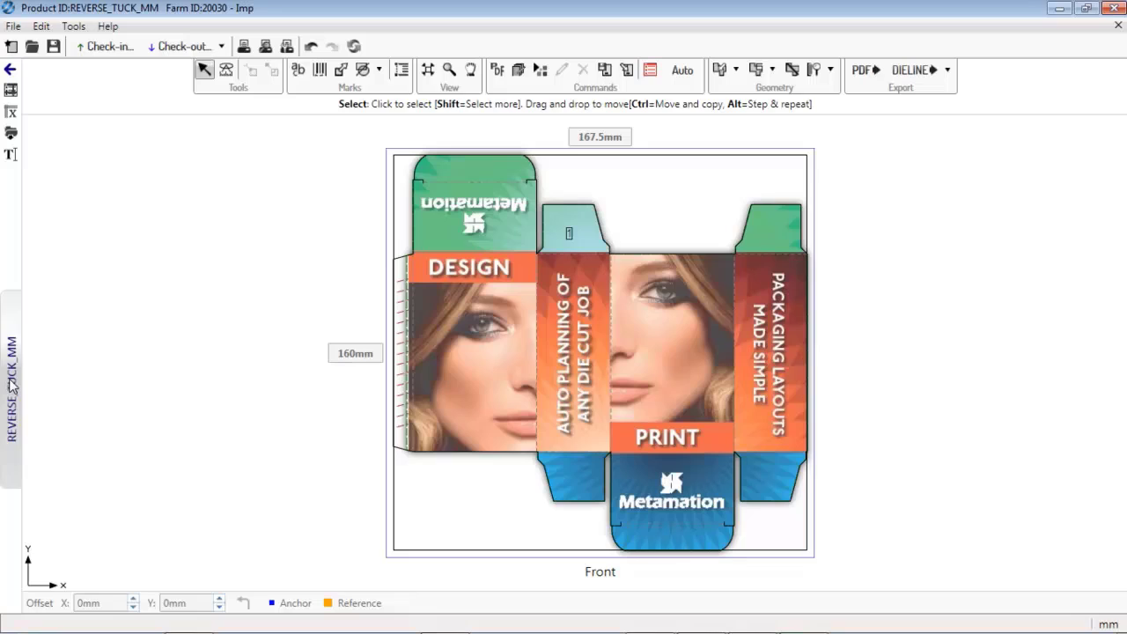
# Open the plan's layout with the PDF export preview and examine the imposed artwork, bleeds and colour bar up close.
pyautogui.moveTo(11, 383)
pyautogui.doubleClick(98, 363)
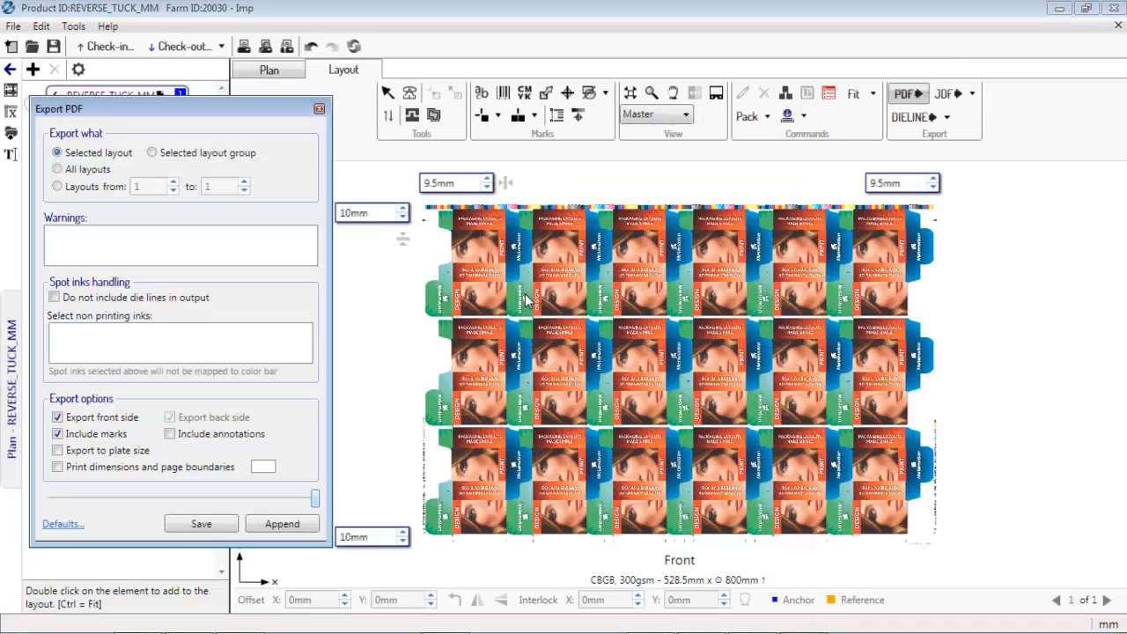
pyautogui.scroll(6, 528, 296)
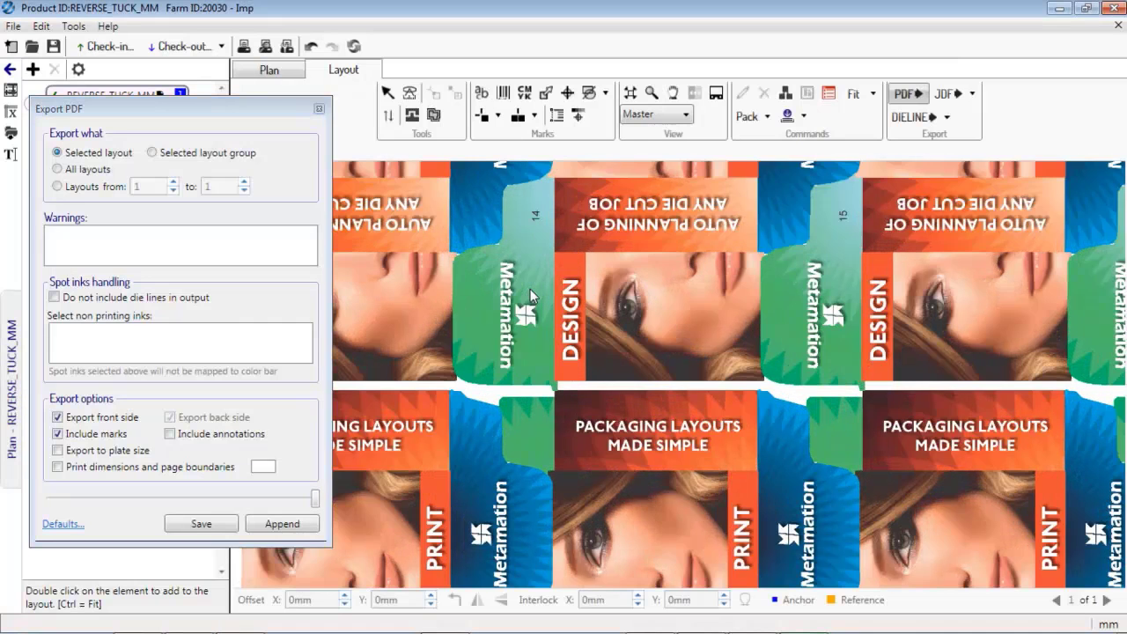
pyautogui.moveTo(529, 288); pyautogui.dragTo(886, 352)
pyautogui.scroll(-2, 587, 467)
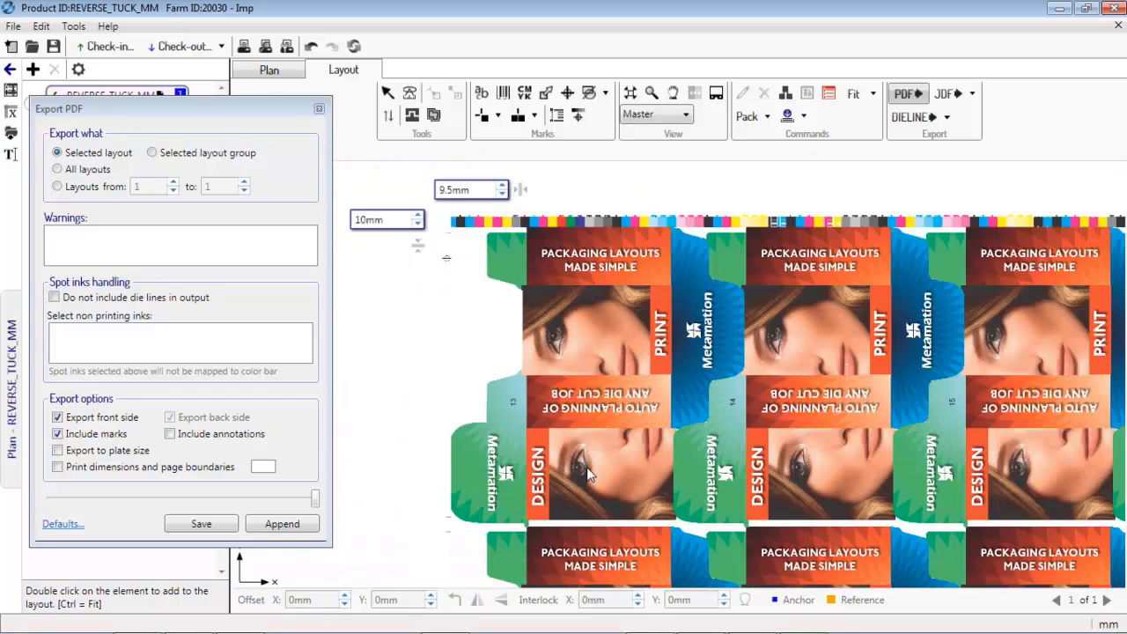
# Compare the layout view with the PDF output by fading the preview out and back in, and close the export without saving.
pyautogui.moveTo(315, 499); pyautogui.dragTo(21, 505)
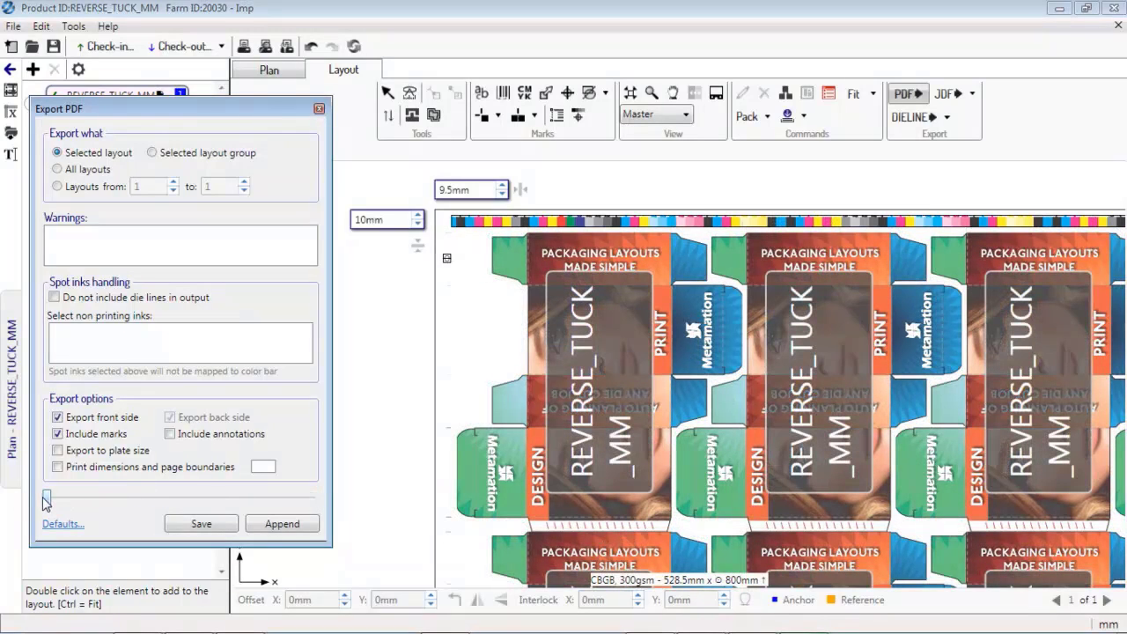
pyautogui.moveTo(49, 500); pyautogui.dragTo(361, 503)
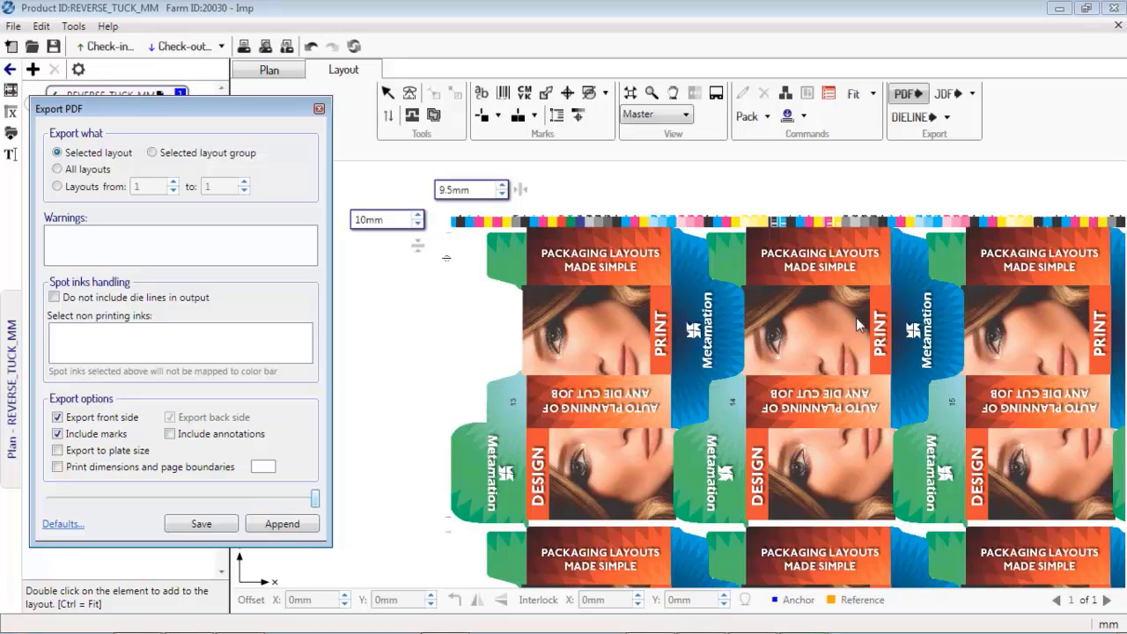
pyautogui.click(735, 214)
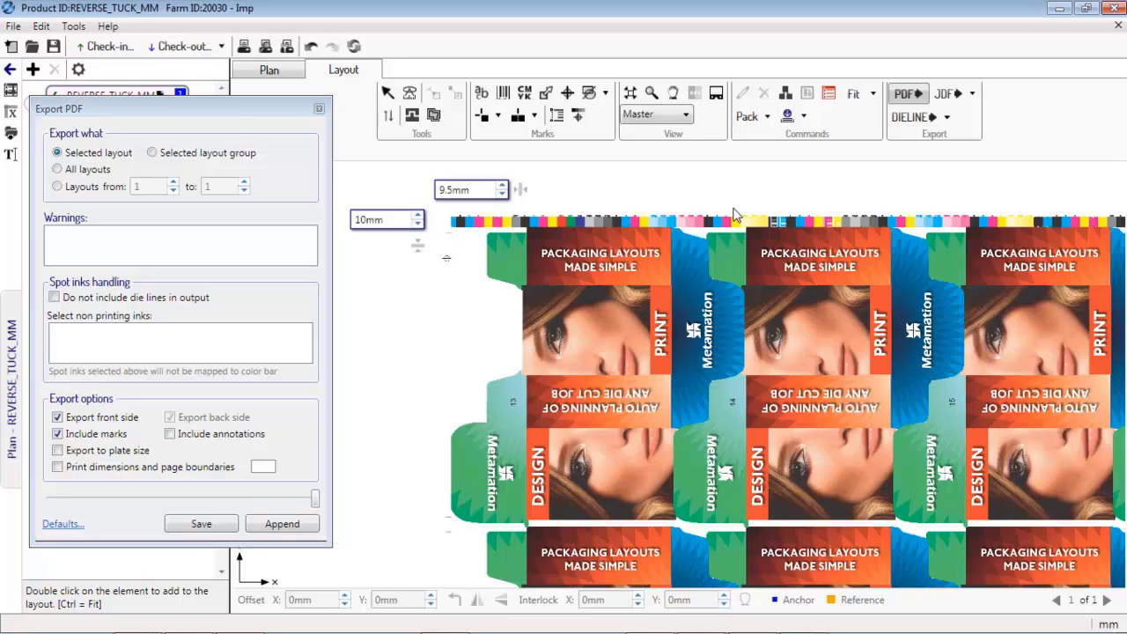
pyautogui.click(630, 94)
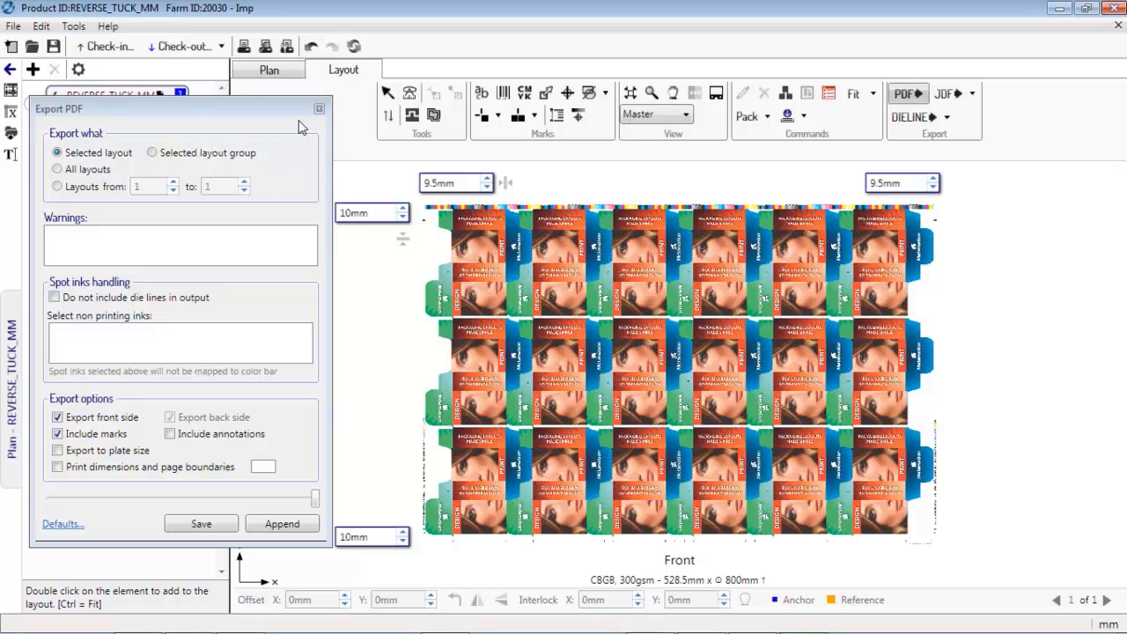
pyautogui.click(318, 109)
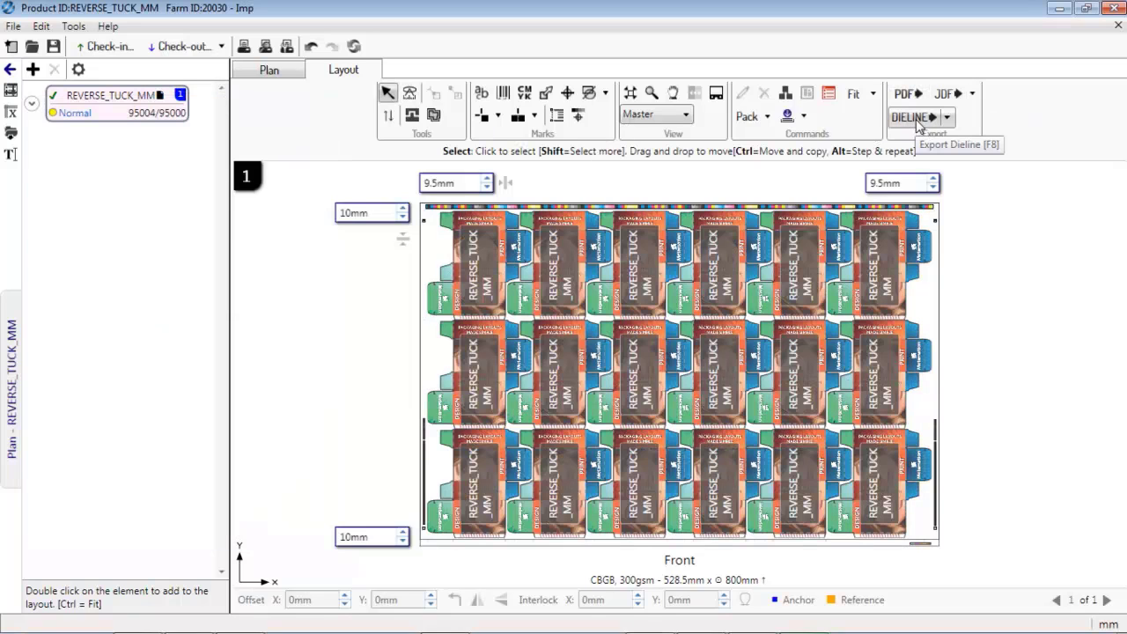
# View the file formats available for exporting the layout's dieline.
pyautogui.click(947, 117)
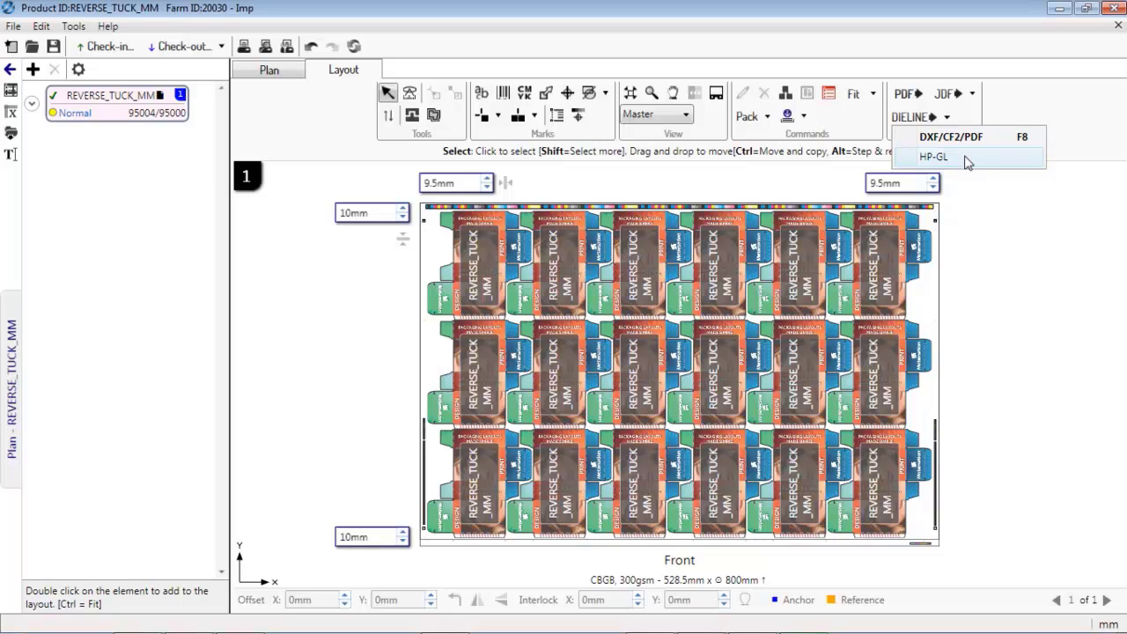
pyautogui.click(977, 220)
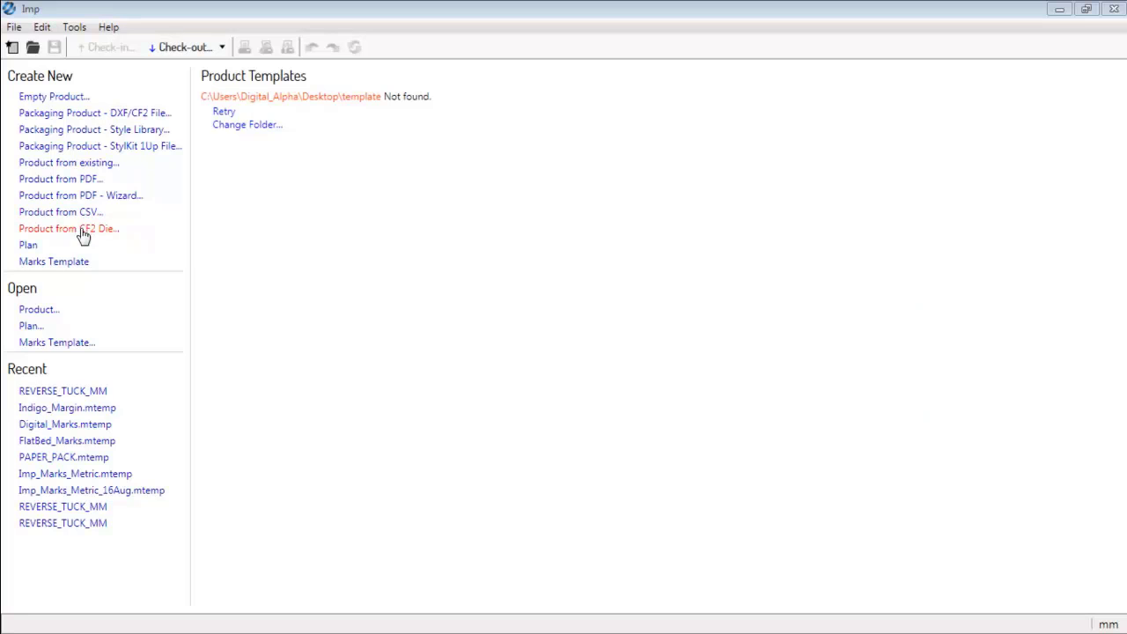
# Import the 25x20x127x10x10 Clop-M 10ups CF2 die and start a product with its layout on a sheet-fed press.
pyautogui.click(80, 231)
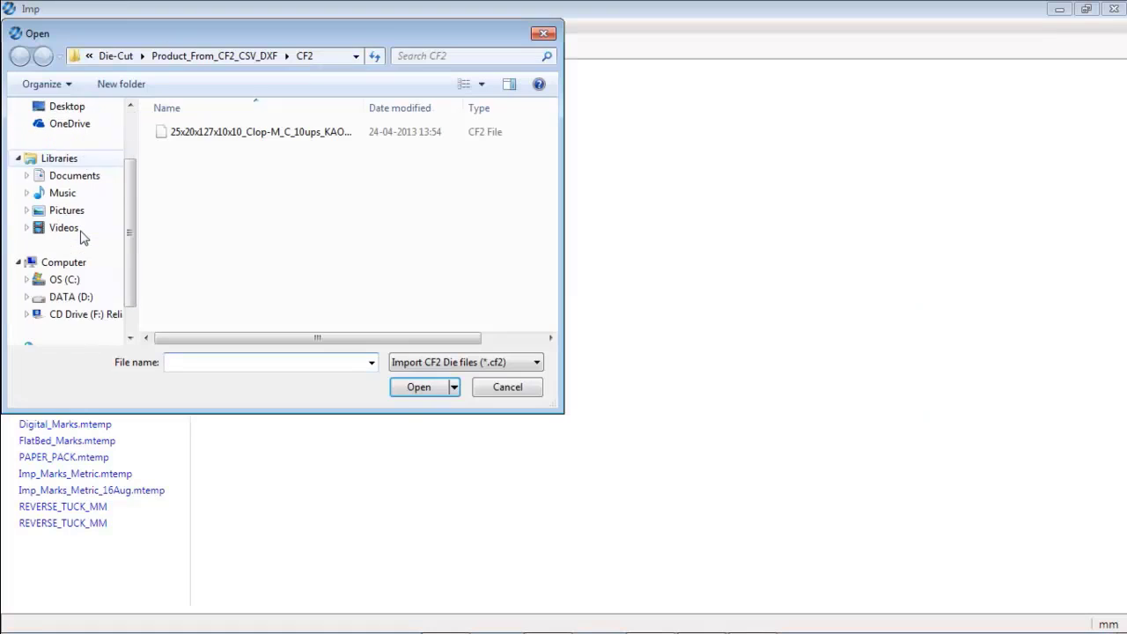
pyautogui.click(201, 134)
pyautogui.click(419, 389)
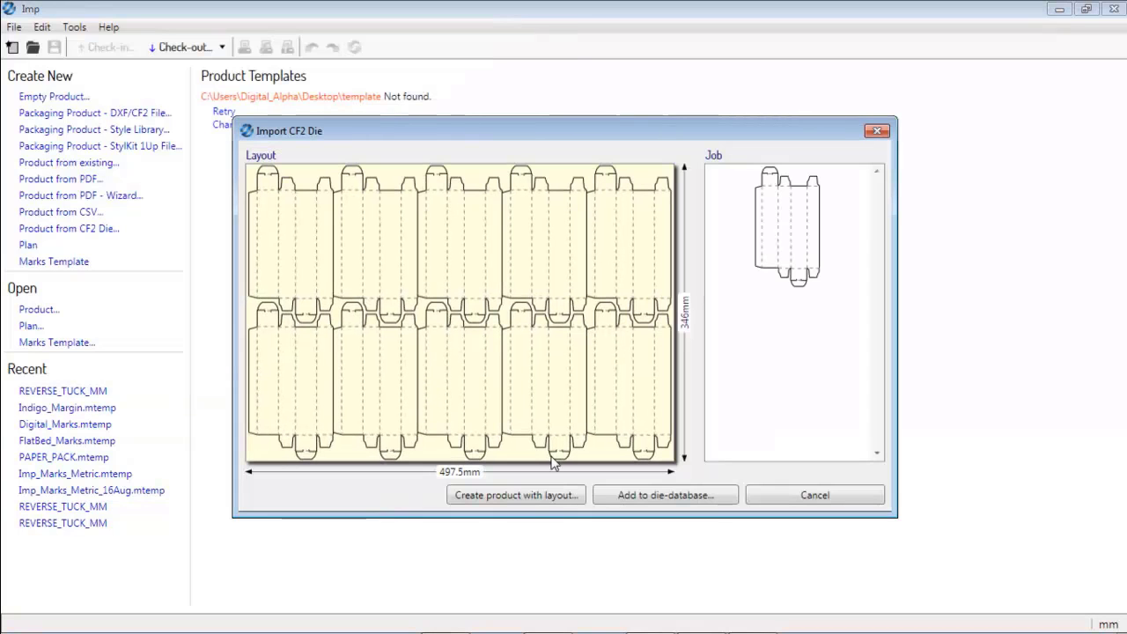
pyautogui.click(548, 498)
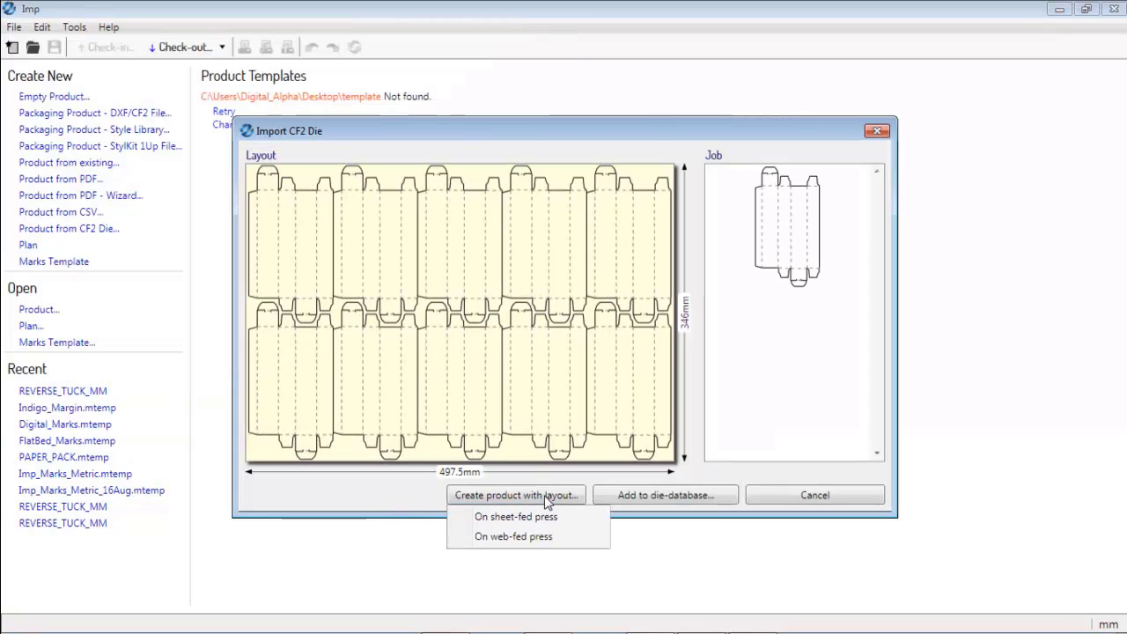
pyautogui.click(541, 516)
# Set the new layout's work style to Simplex, check its press settings, and create the layout.
pyautogui.click(196, 202)
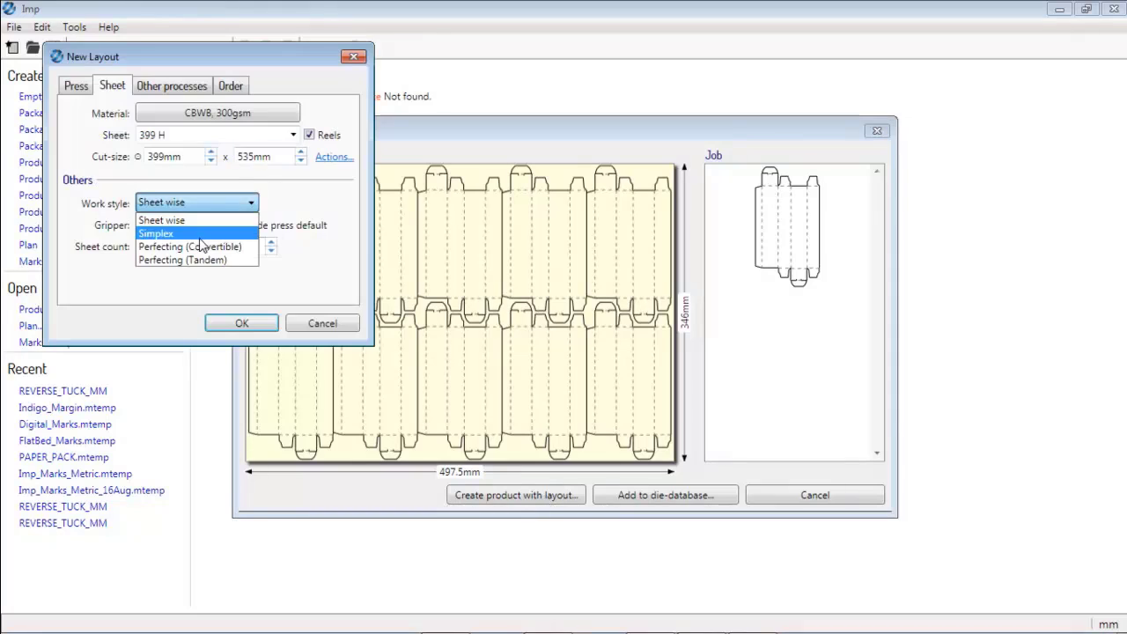
pyautogui.click(159, 232)
pyautogui.click(76, 85)
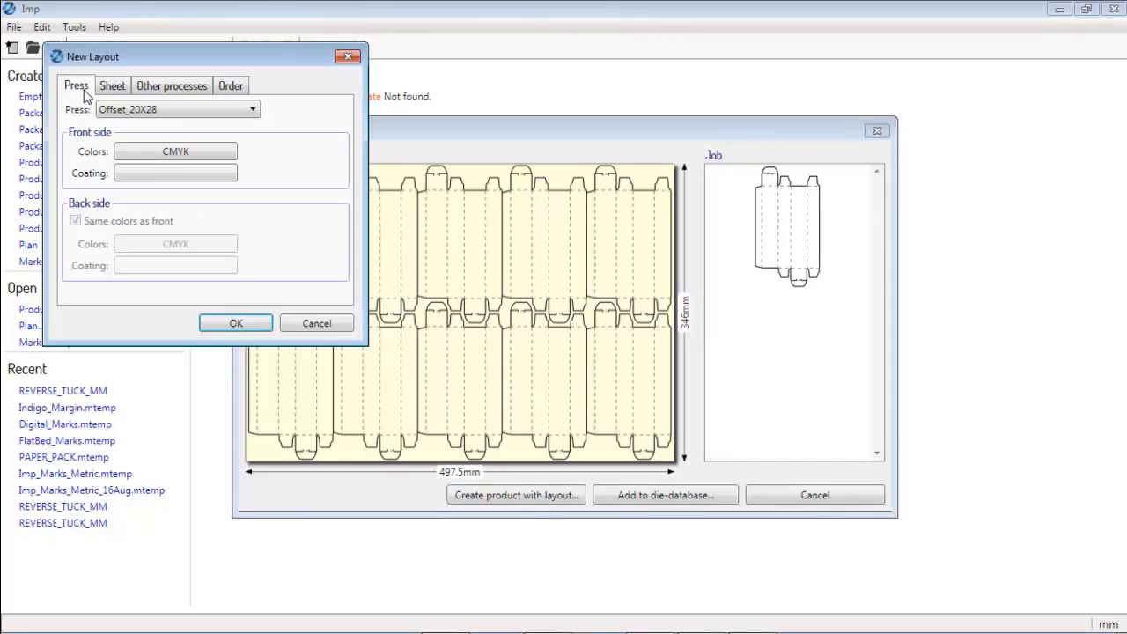
pyautogui.click(262, 327)
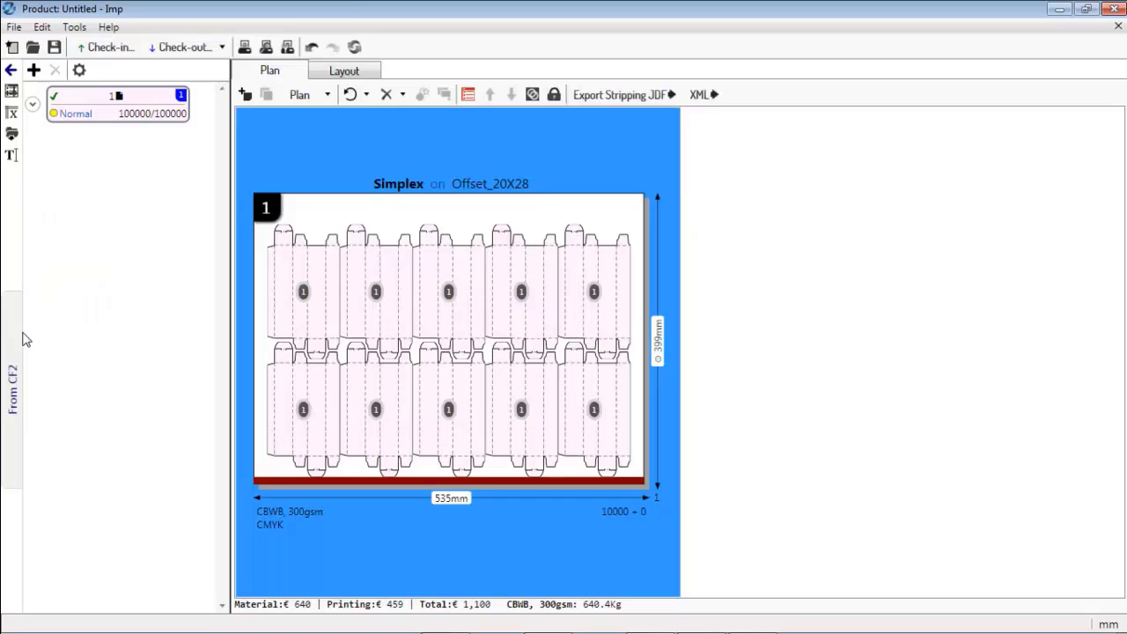
# Assign 197288.pdf as the artwork content of job 1 and return to the plan.
pyautogui.moveTo(18, 334)
pyautogui.click(72, 323)
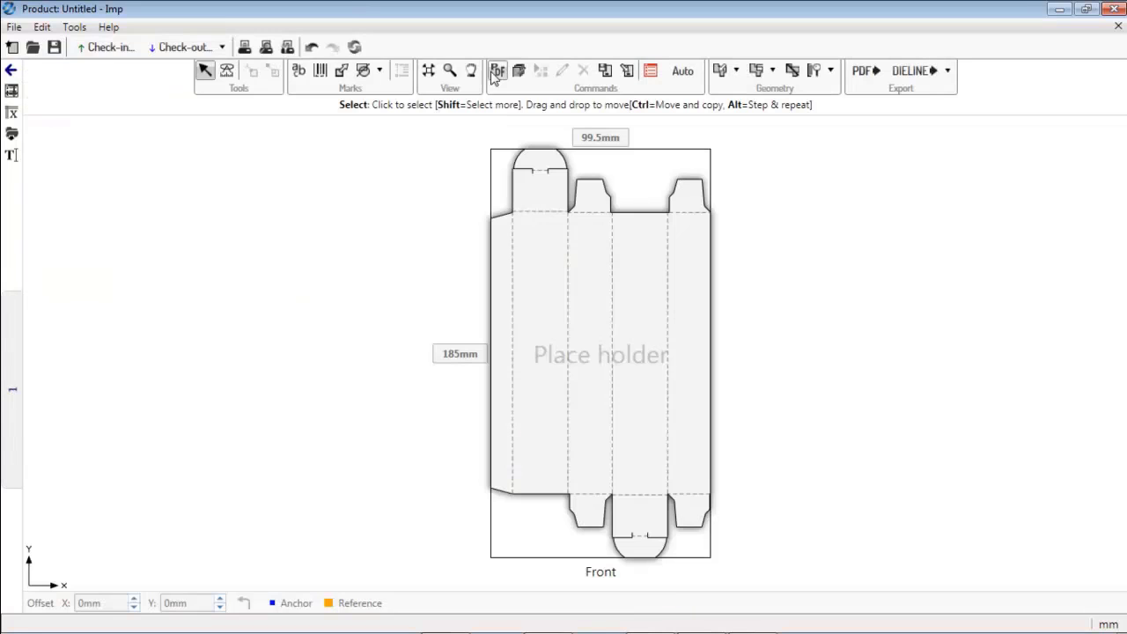
pyautogui.click(496, 76)
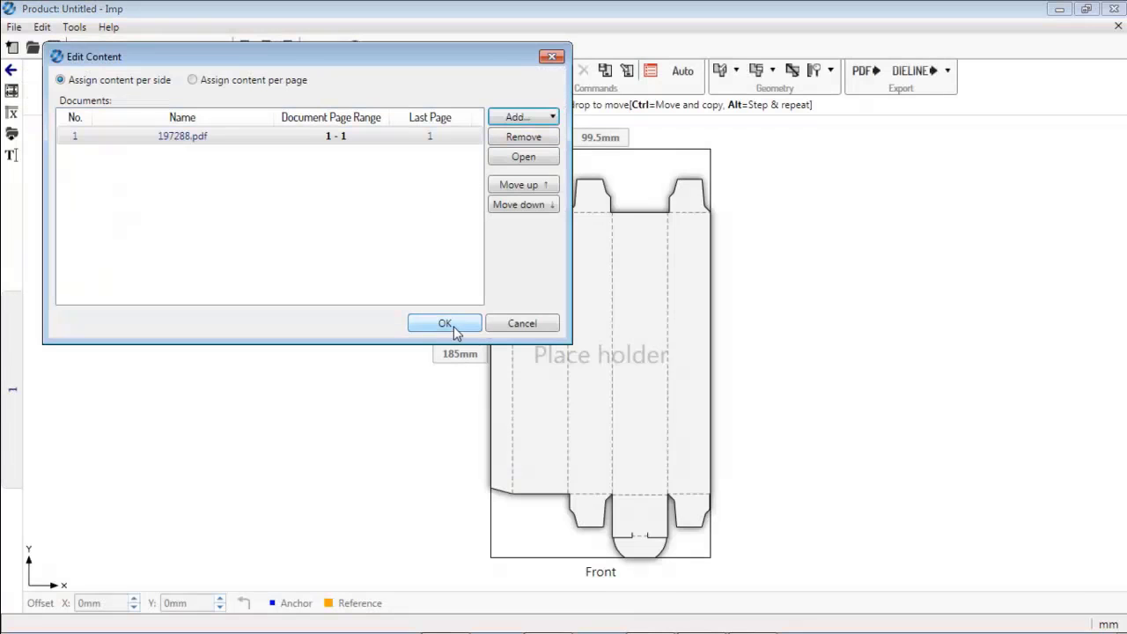
pyautogui.click(445, 324)
pyautogui.click(13, 331)
pyautogui.click(85, 355)
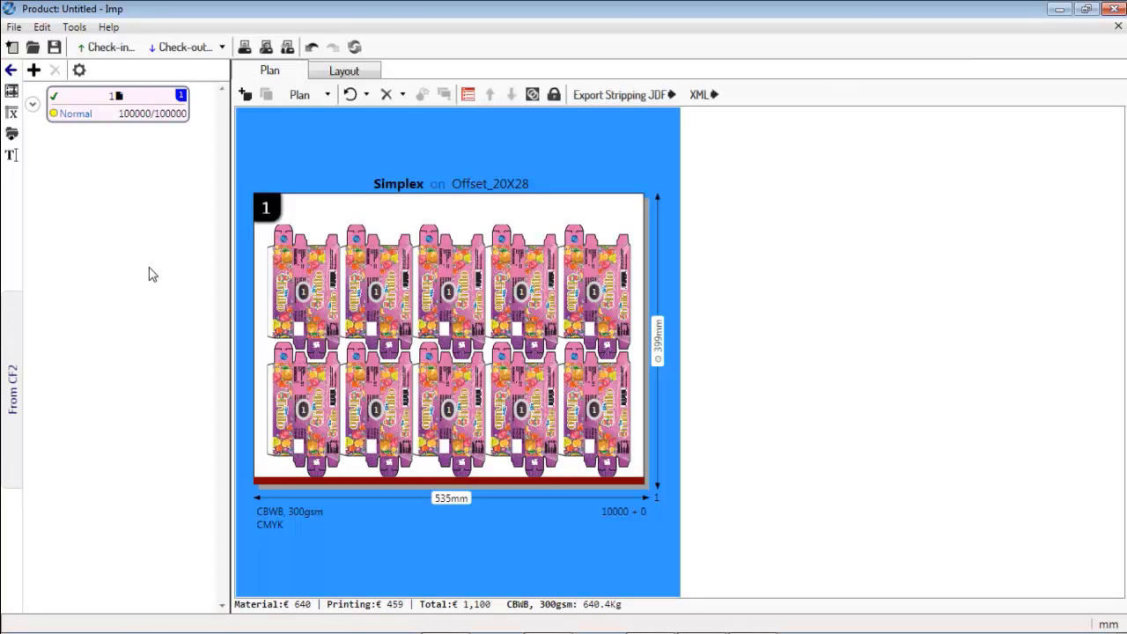
# Replace the existing jobs with those from the CSV_DXF file in Format 2 With DXF, accepting layers CUTLINES and CREASELINES in mm.
pyautogui.click(11, 113)
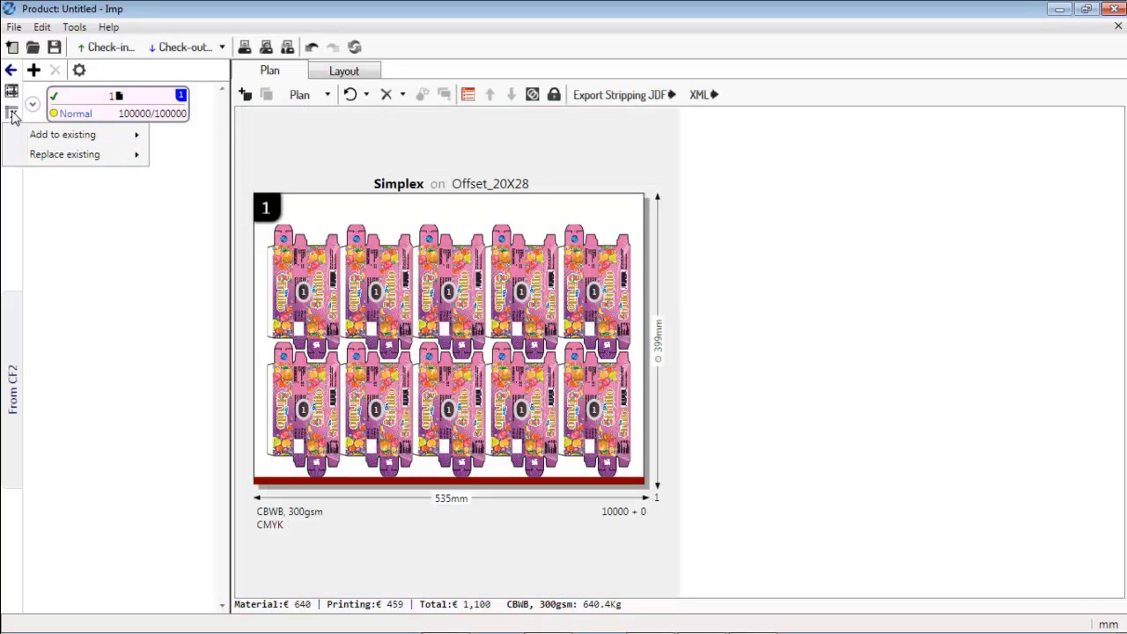
pyautogui.moveTo(62, 158)
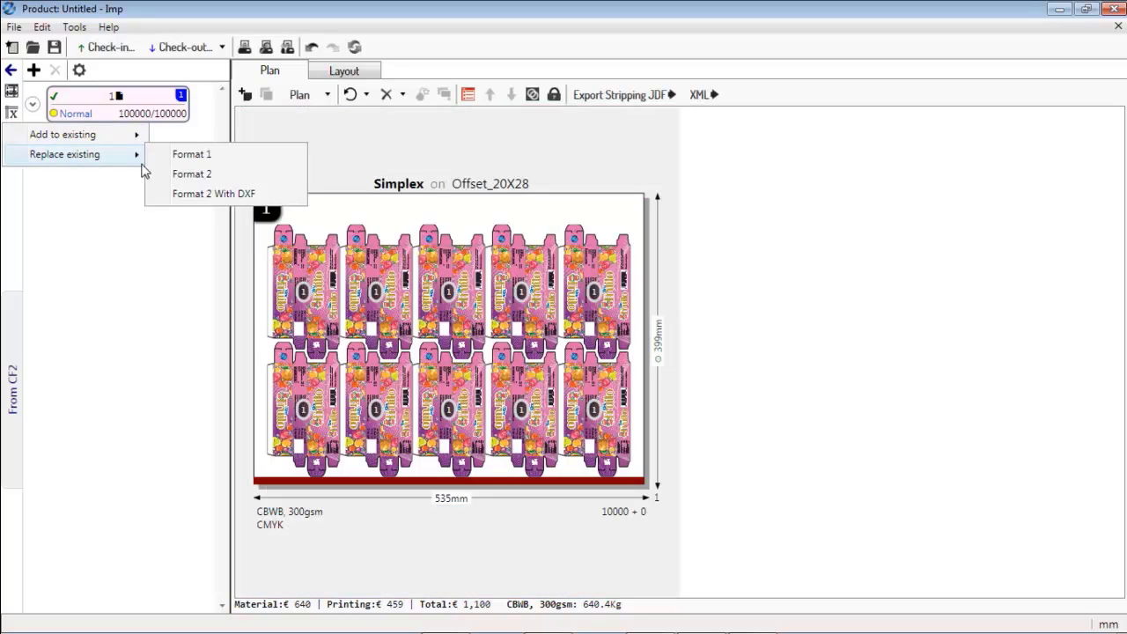
pyautogui.click(204, 193)
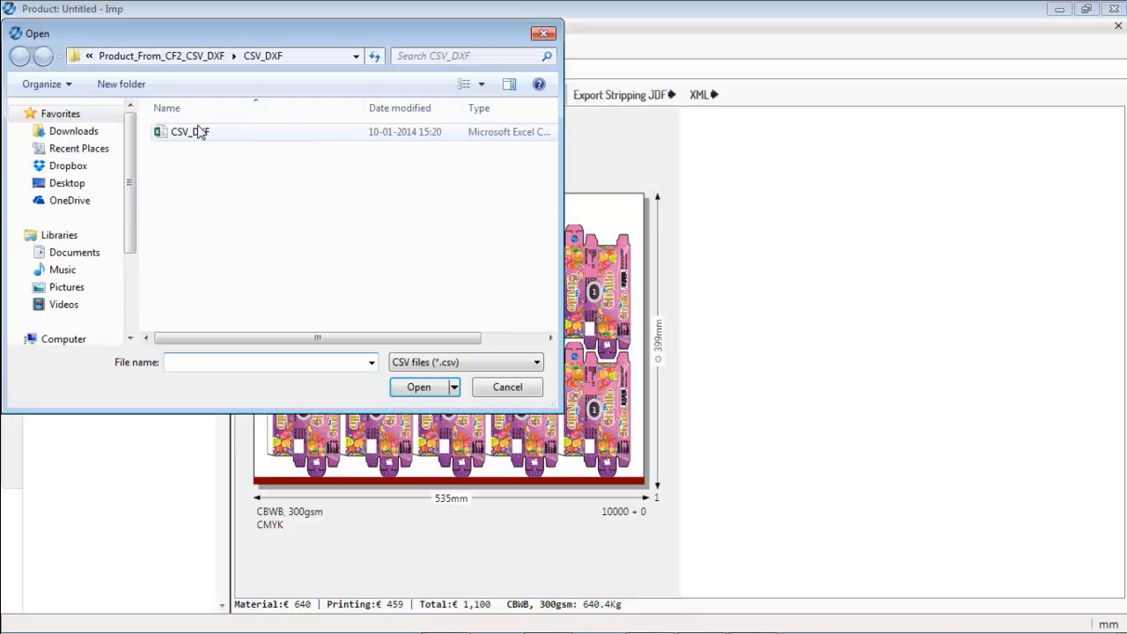
pyautogui.doubleClick(197, 131)
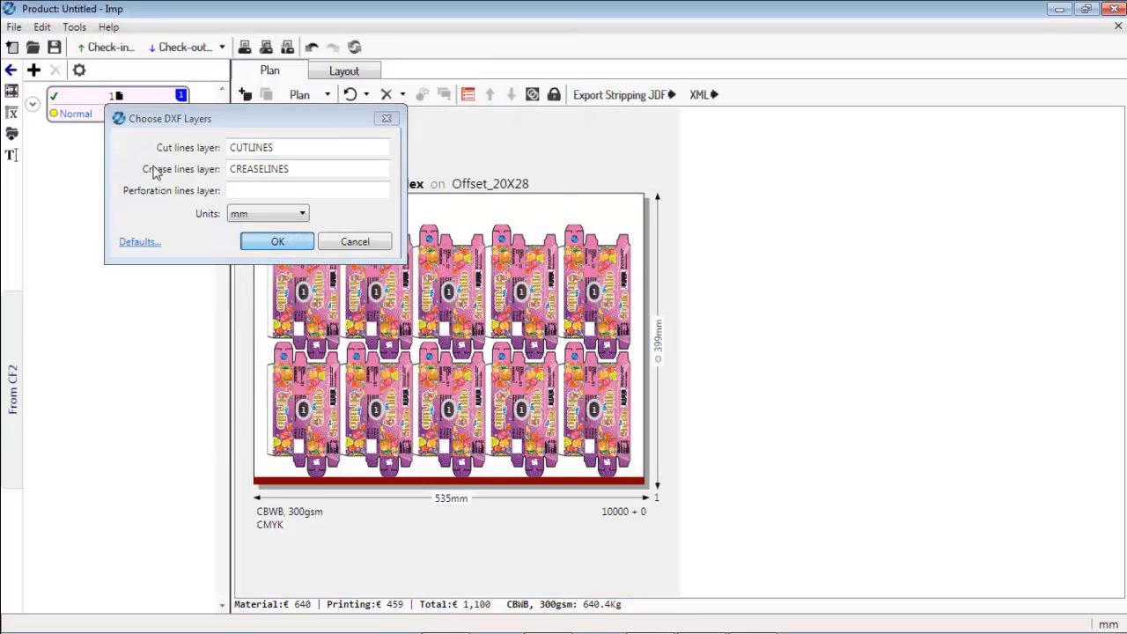
pyautogui.press('Return')
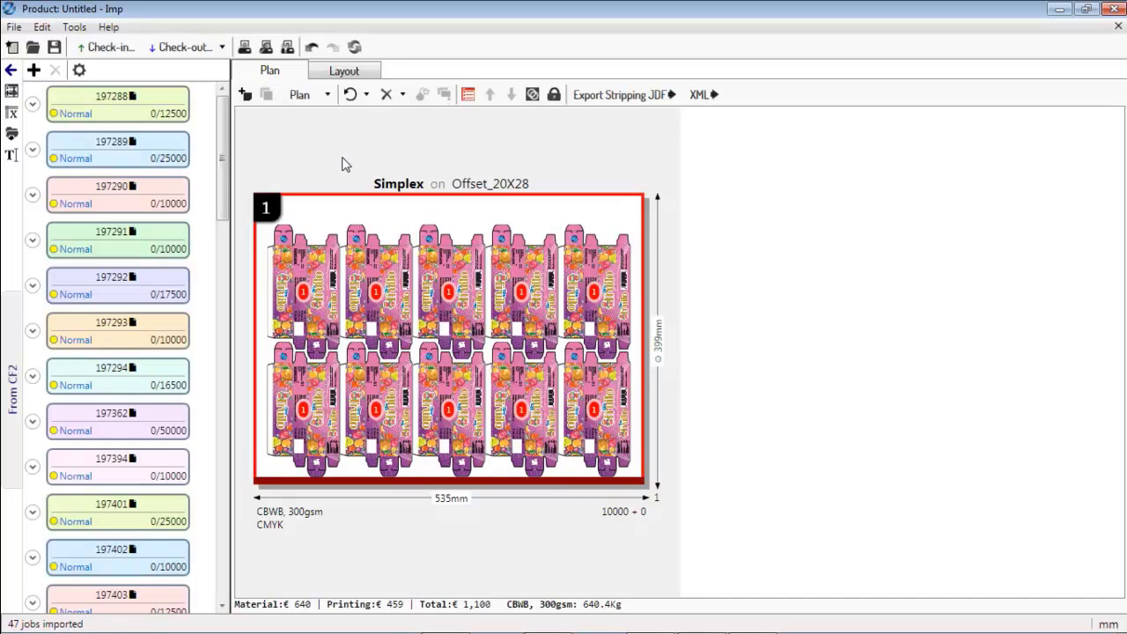
# Plan the imported jobs nonstop on the Offset_20X28 press, using the existing layout as the template.
pyautogui.click(317, 94)
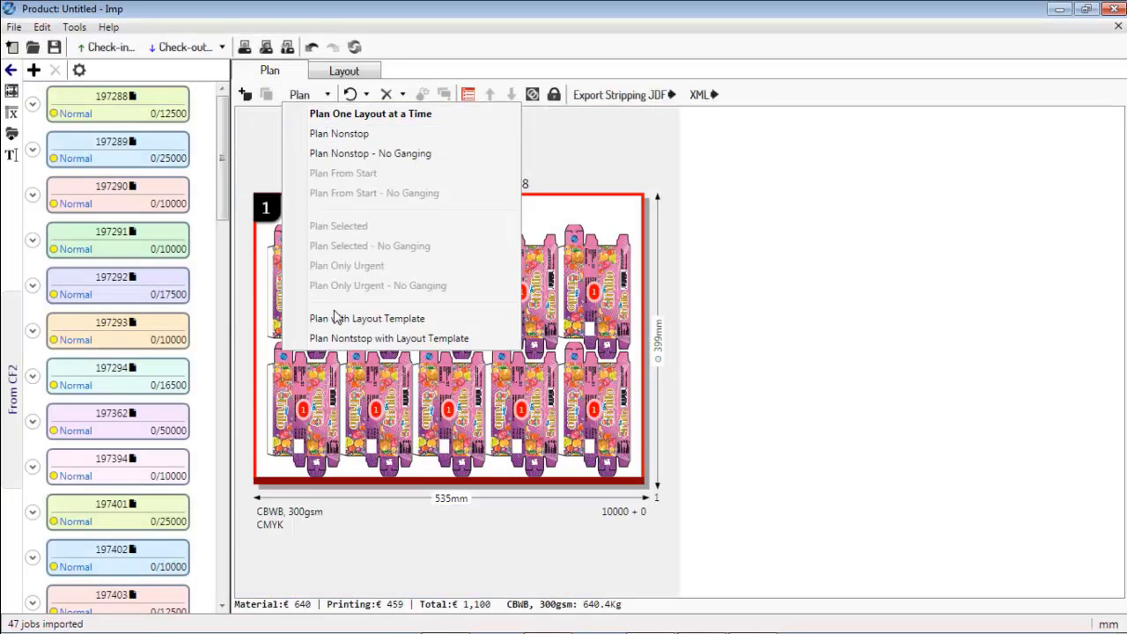
pyautogui.click(339, 339)
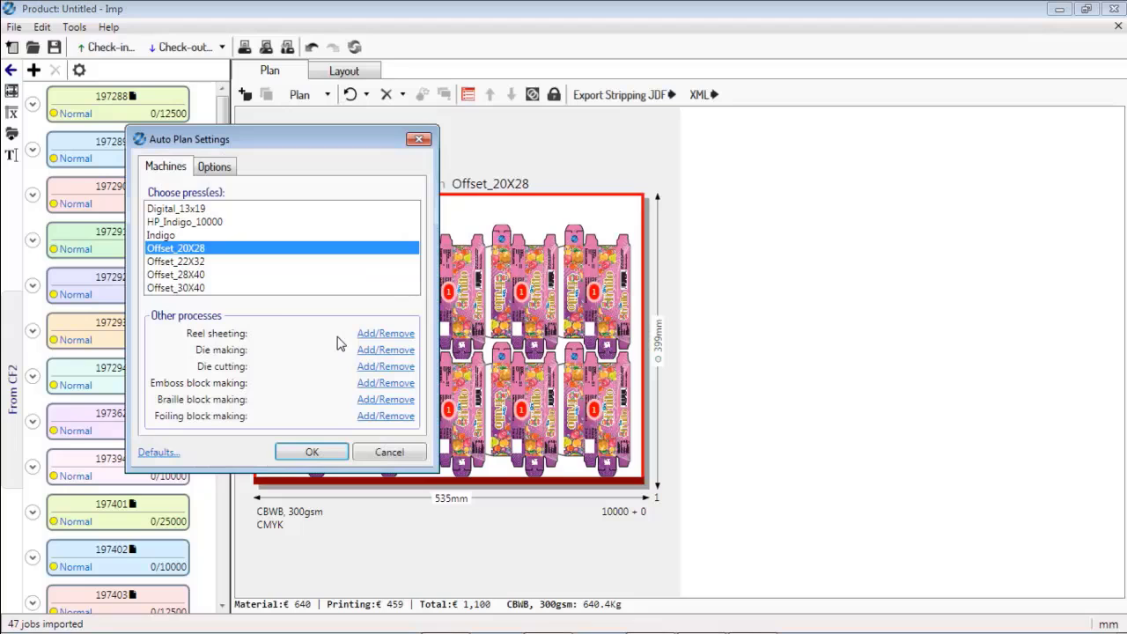
pyautogui.click(326, 461)
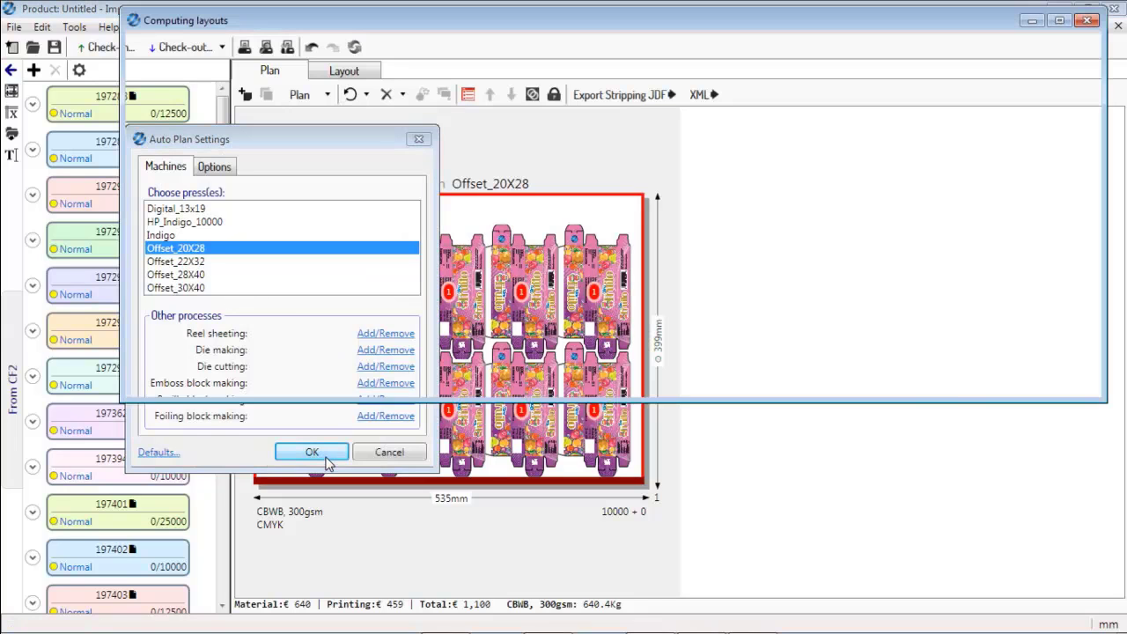
# Open layout 6 and swap the top row's first 198556 carton with the bottom row's second 198555 carton.
pyautogui.moveTo(702, 249)
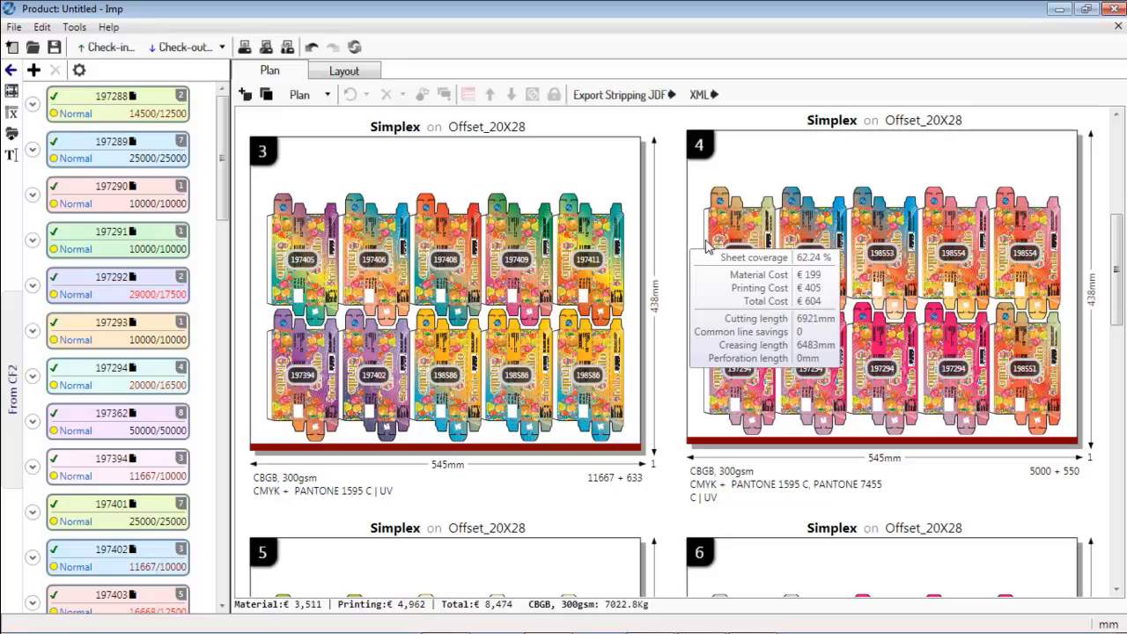
pyautogui.scroll(-3, 903, 297)
pyautogui.click(902, 297)
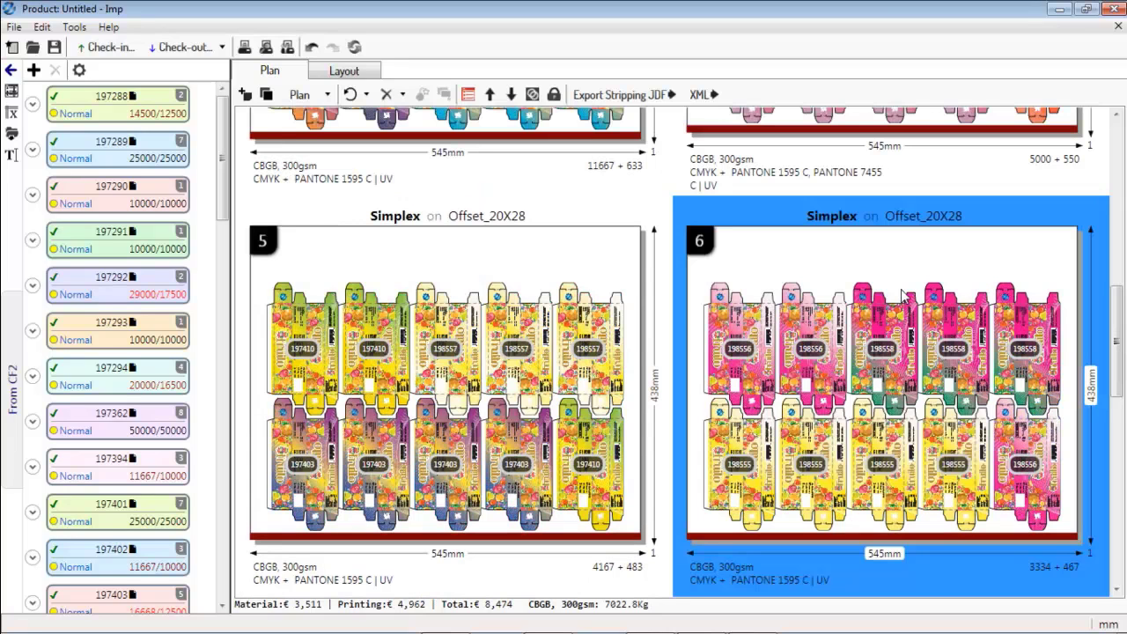
pyautogui.doubleClick(902, 286)
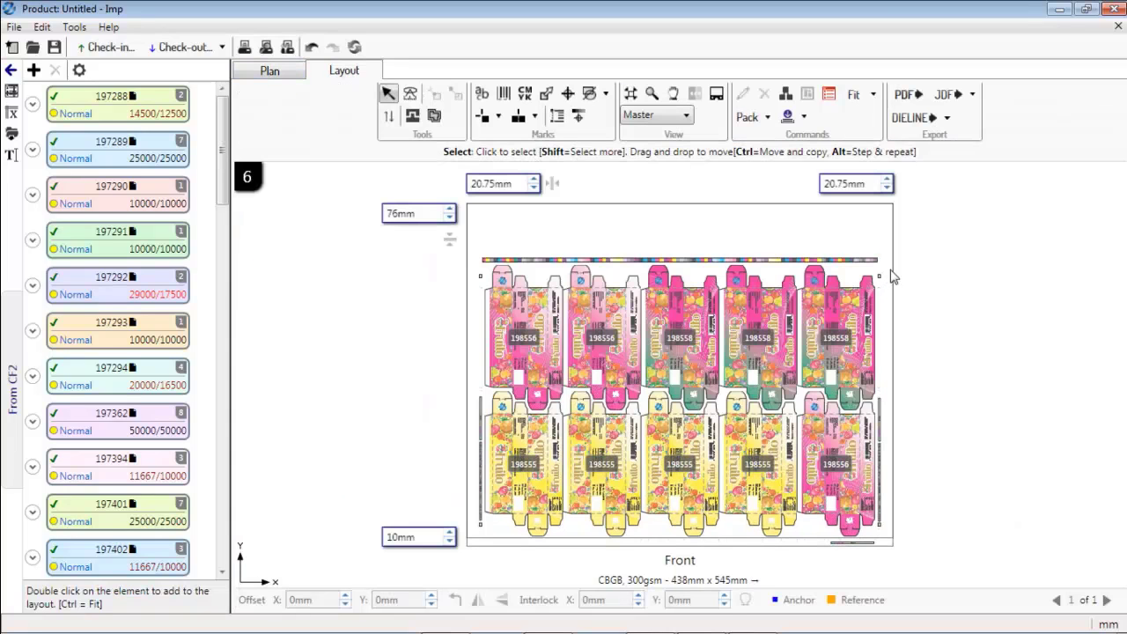
pyautogui.click(388, 115)
pyautogui.click(514, 326)
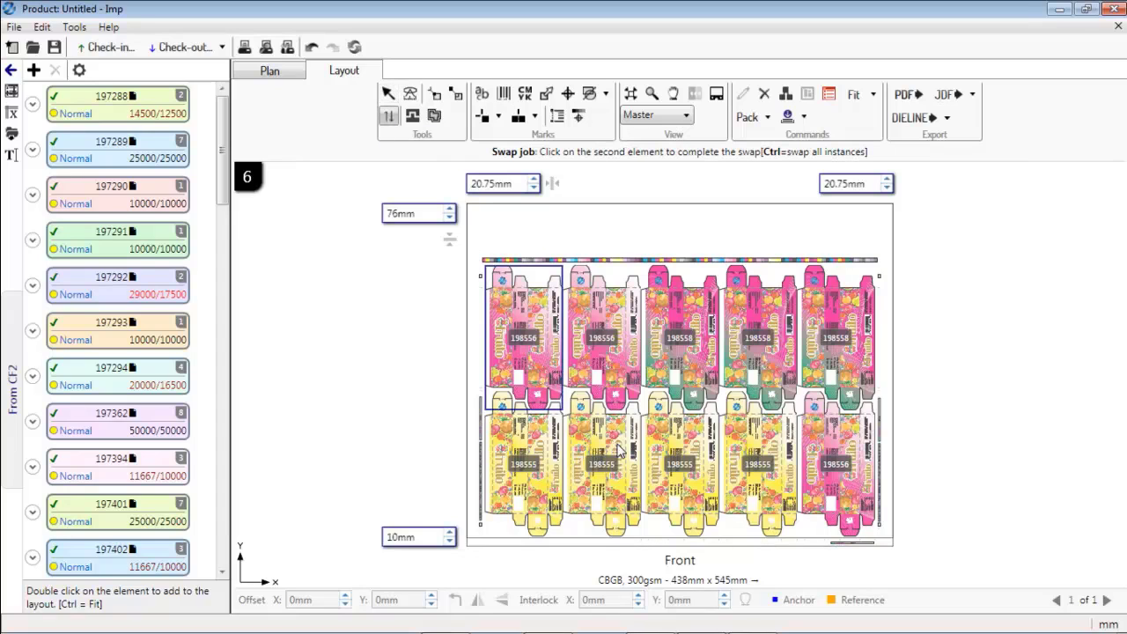
pyautogui.click(619, 451)
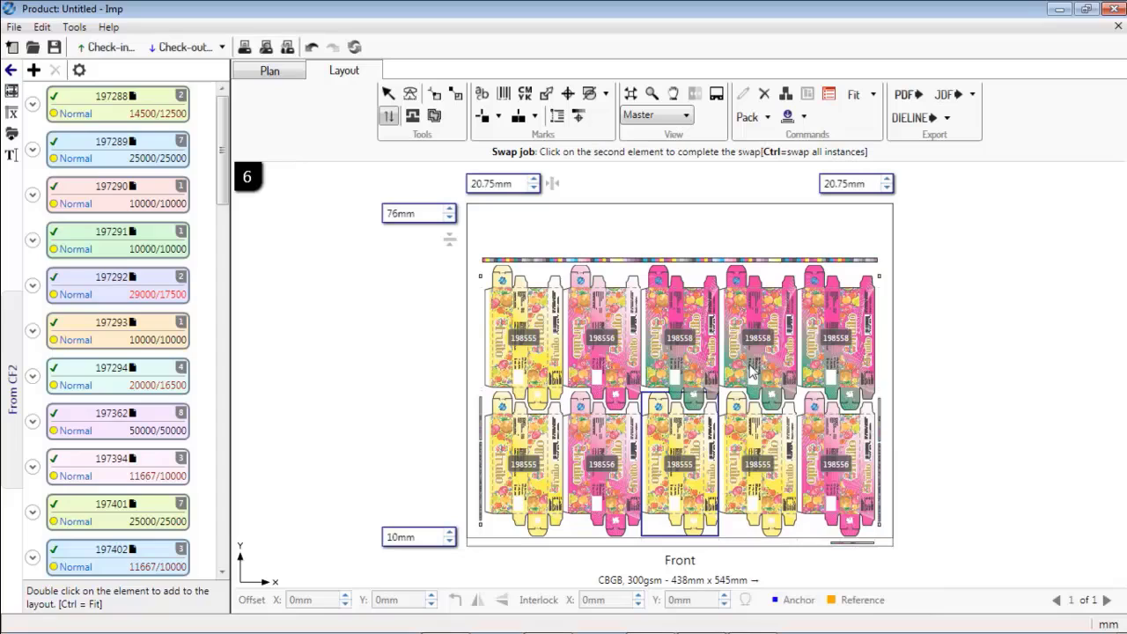
# Swap the remaining mismatched 198555, 198556 and 198558 cartons in layout 6 to group matching jobs into columns.
pyautogui.click(777, 360)
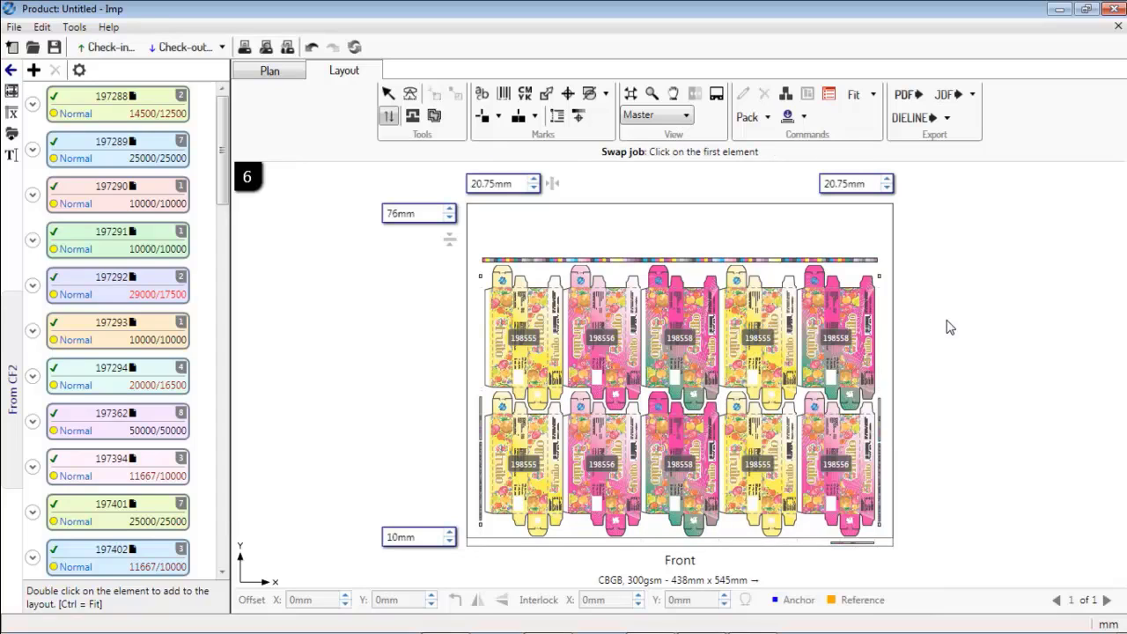
pyautogui.click(855, 351)
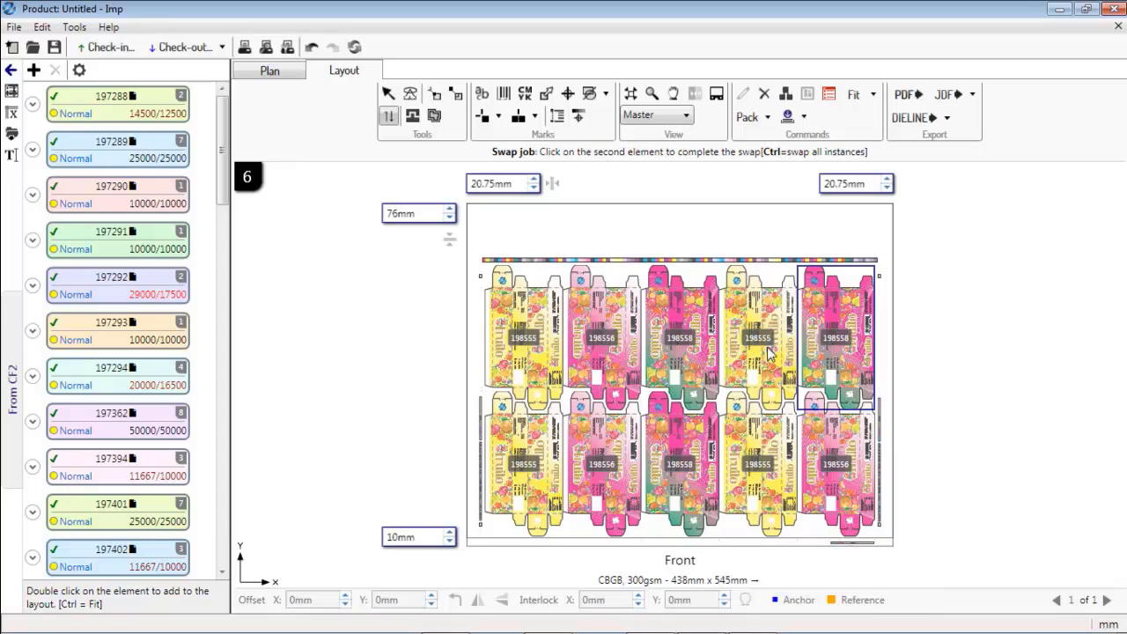
pyautogui.click(779, 398)
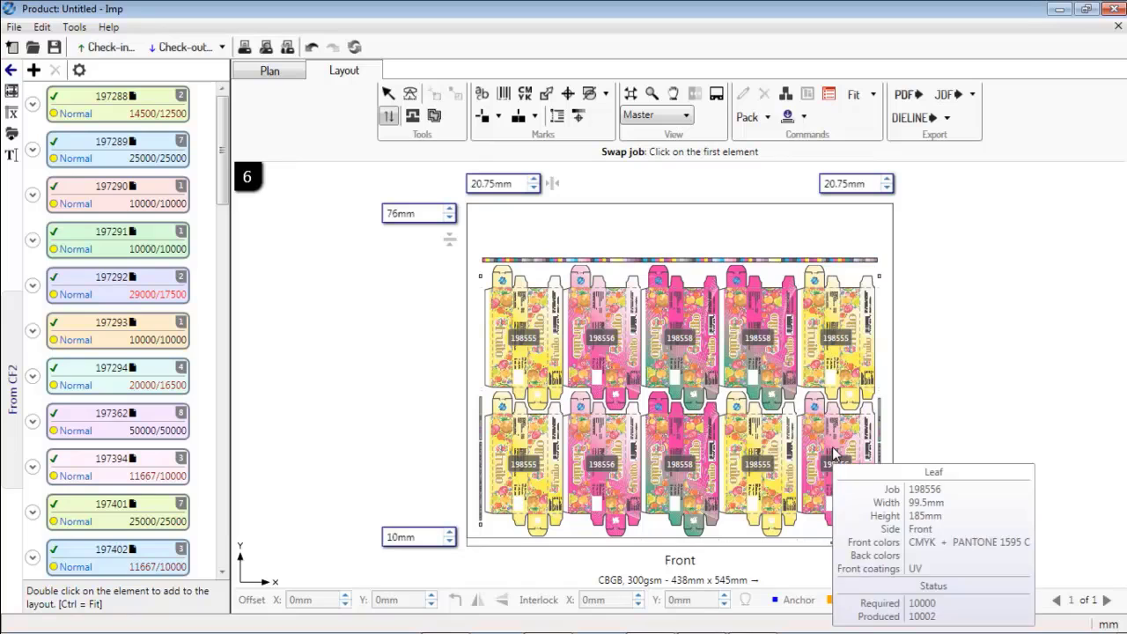
pyautogui.click(835, 453)
pyautogui.click(783, 468)
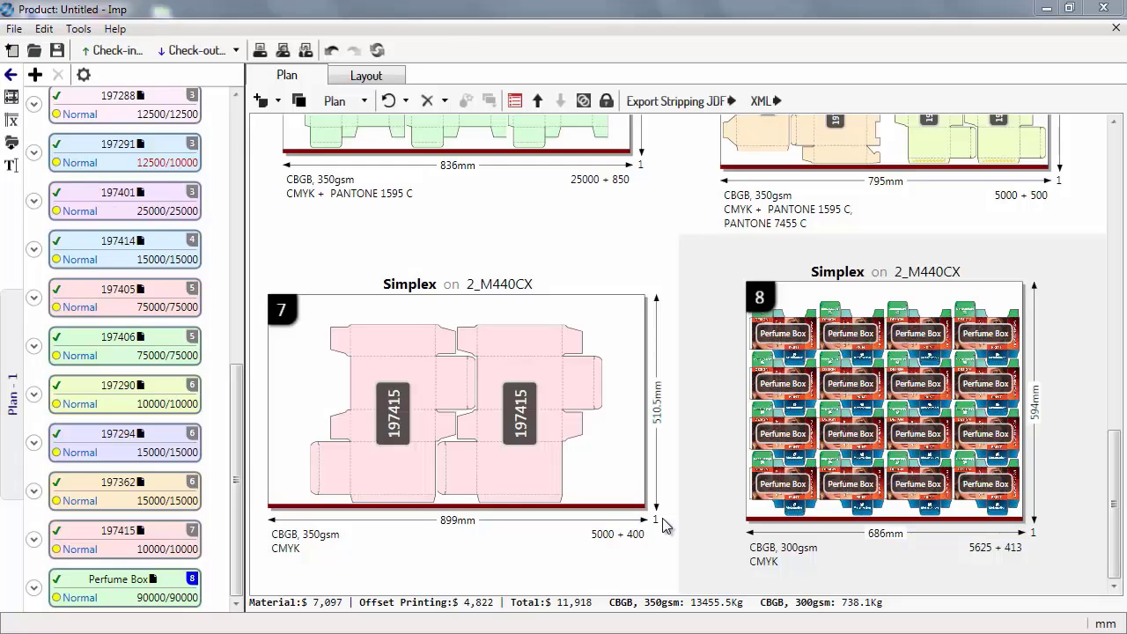
# Review the ganged layouts 1 to 7 across the multi-job carton plan.
pyautogui.click(662, 518)
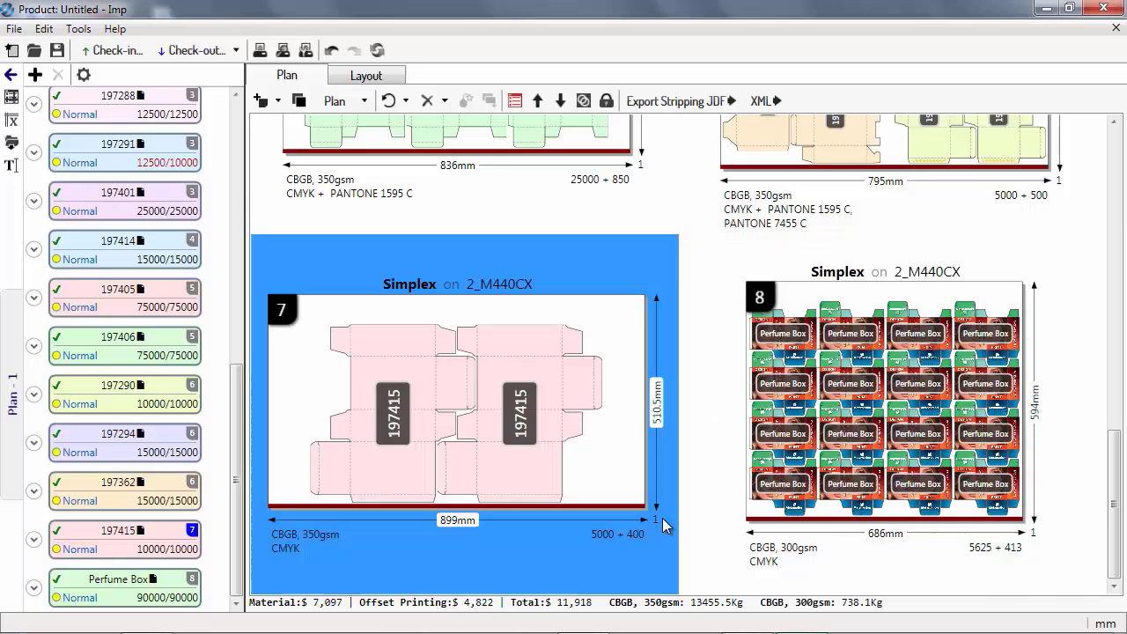
pyautogui.scroll(2, 662, 518)
pyautogui.scroll(2, 689, 495)
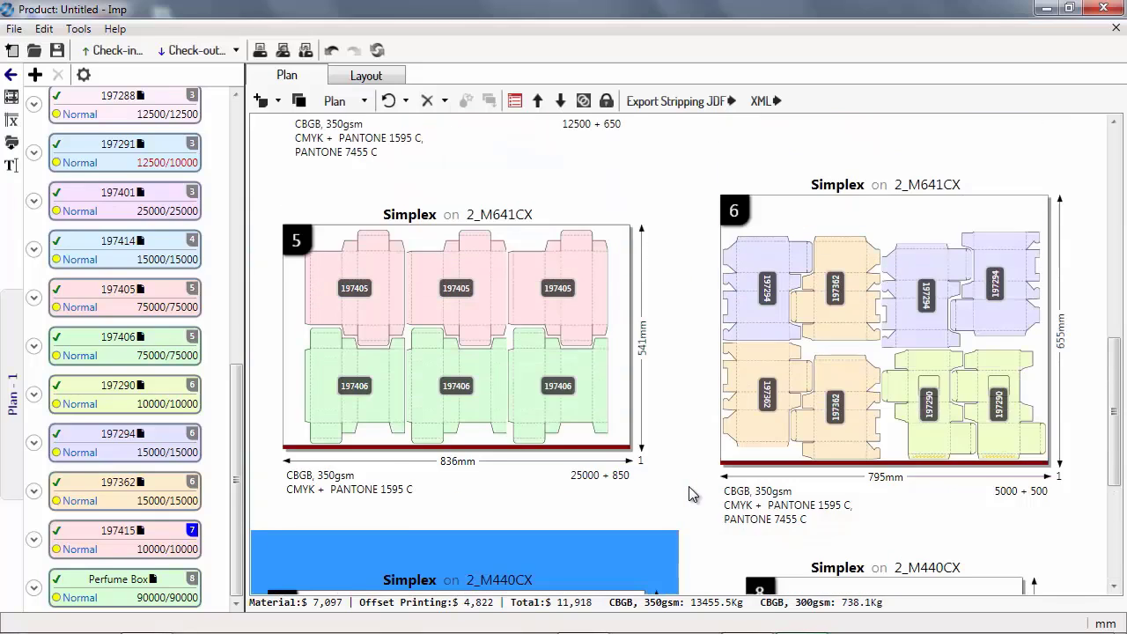
pyautogui.scroll(7, 689, 494)
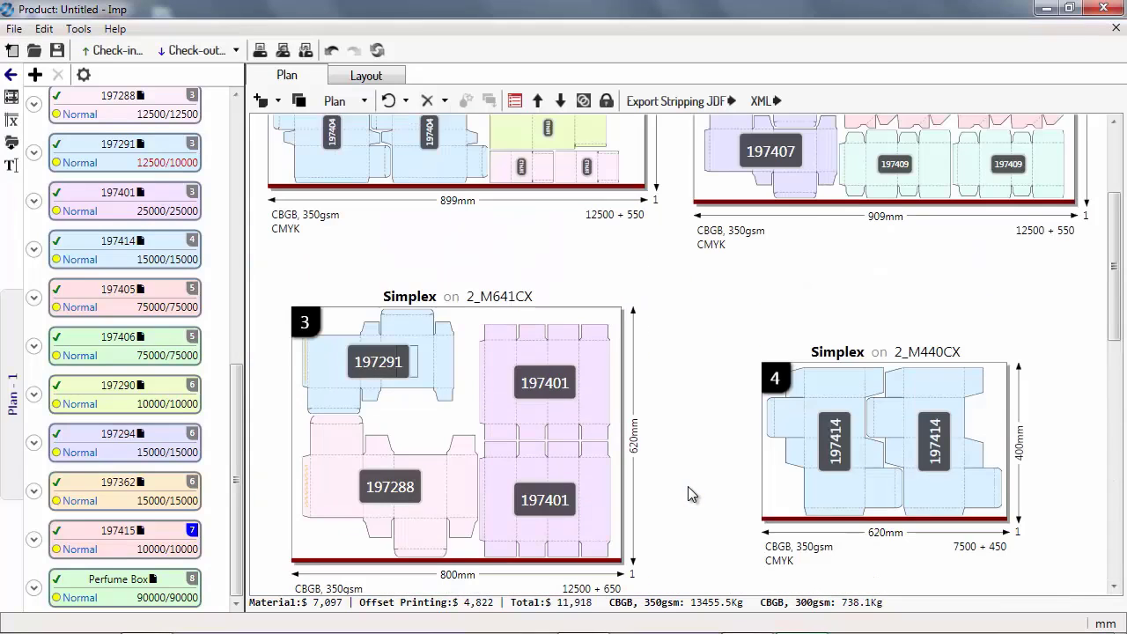
pyautogui.scroll(3, 687, 485)
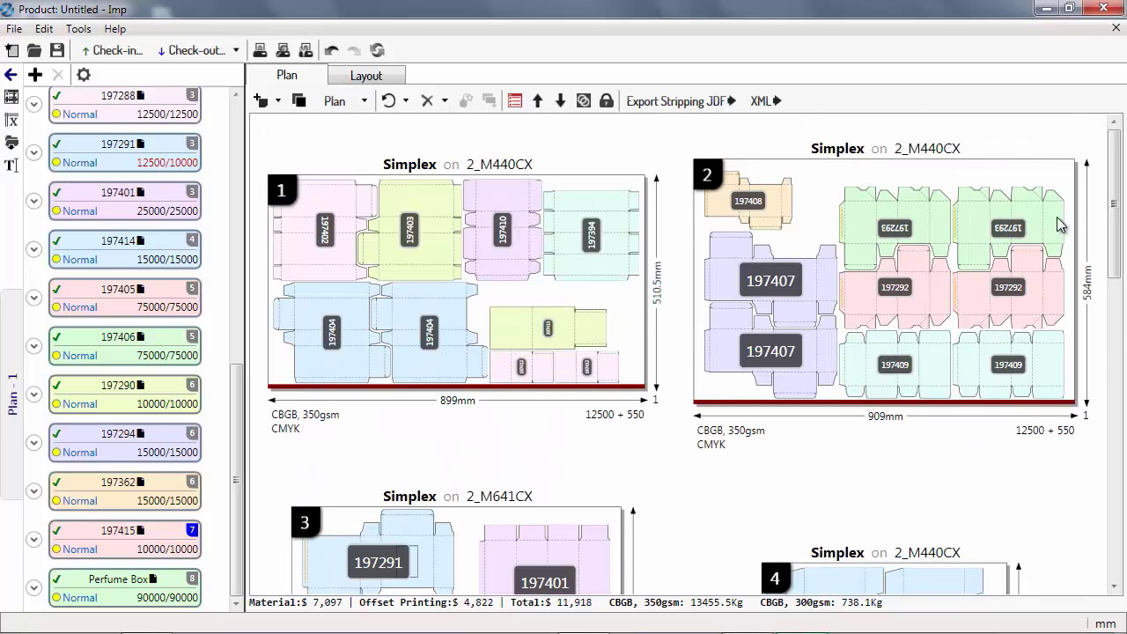
pyautogui.moveTo(1116, 182); pyautogui.dragTo(1115, 528)
# Open layout 8 of the Perfume Box job and examine its imposed artwork up close.
pyautogui.click(916, 396)
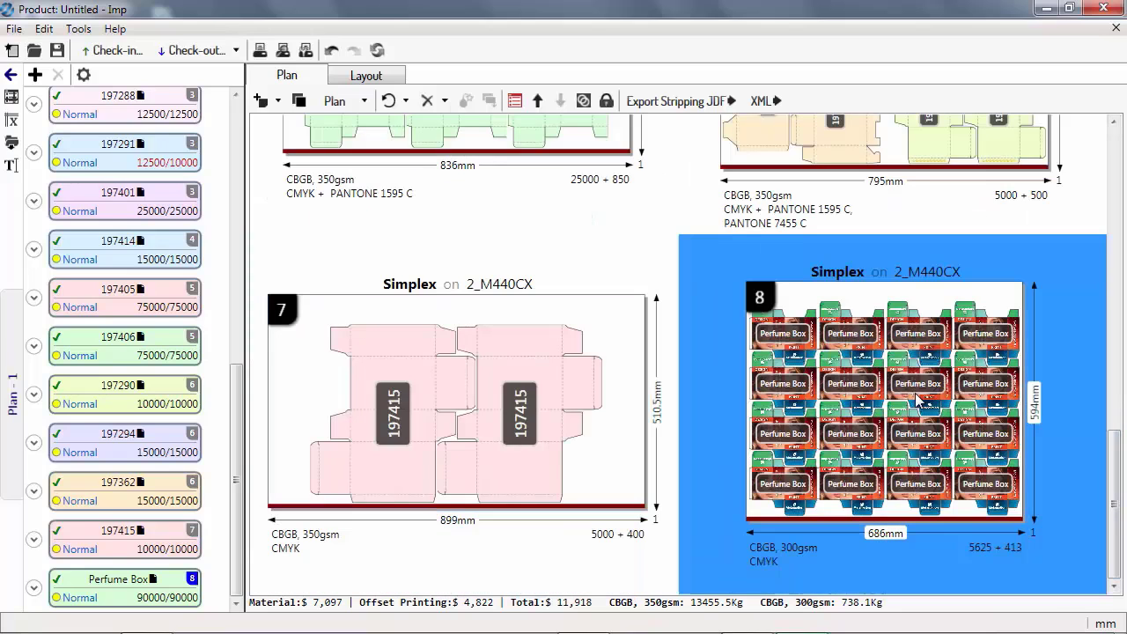
pyautogui.doubleClick(770, 405)
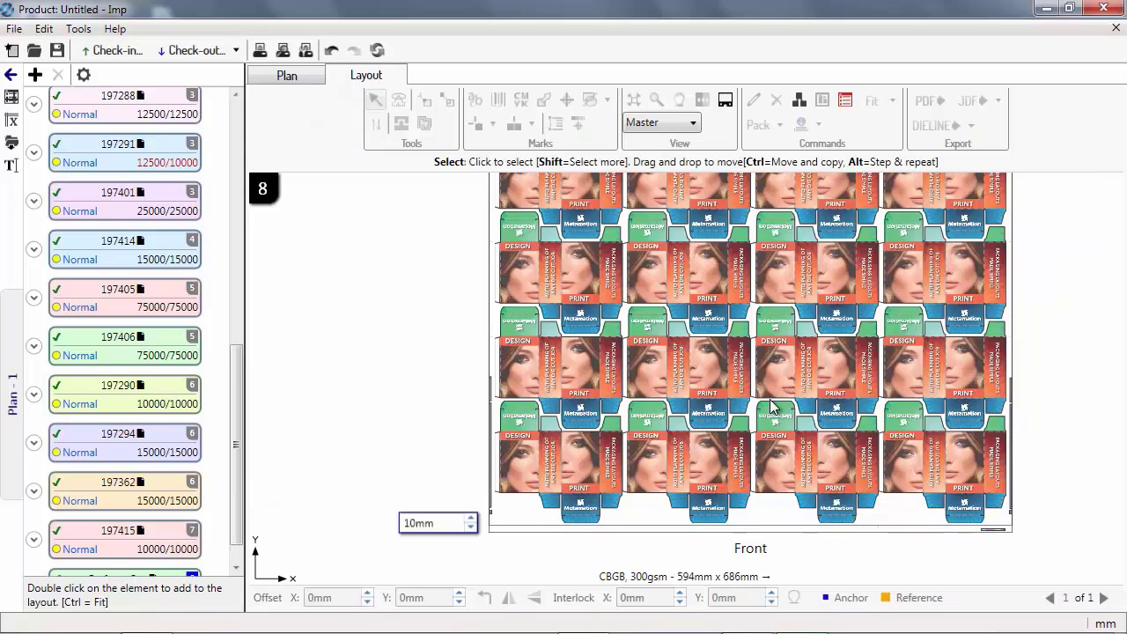
pyautogui.scroll(2, 679, 396)
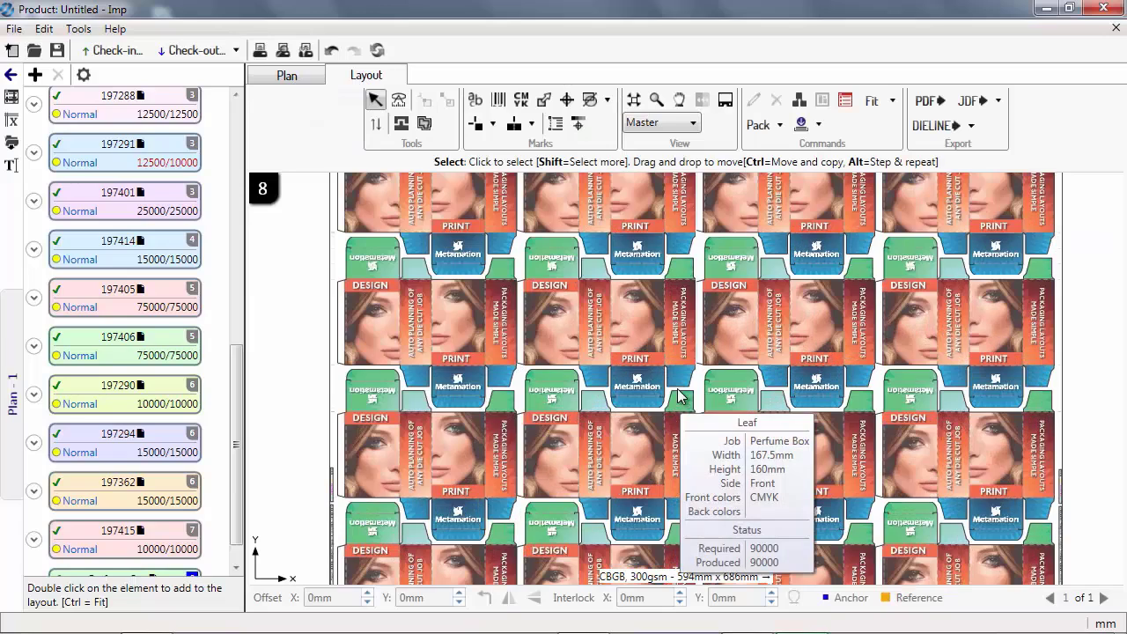
pyautogui.scroll(-1, 679, 396)
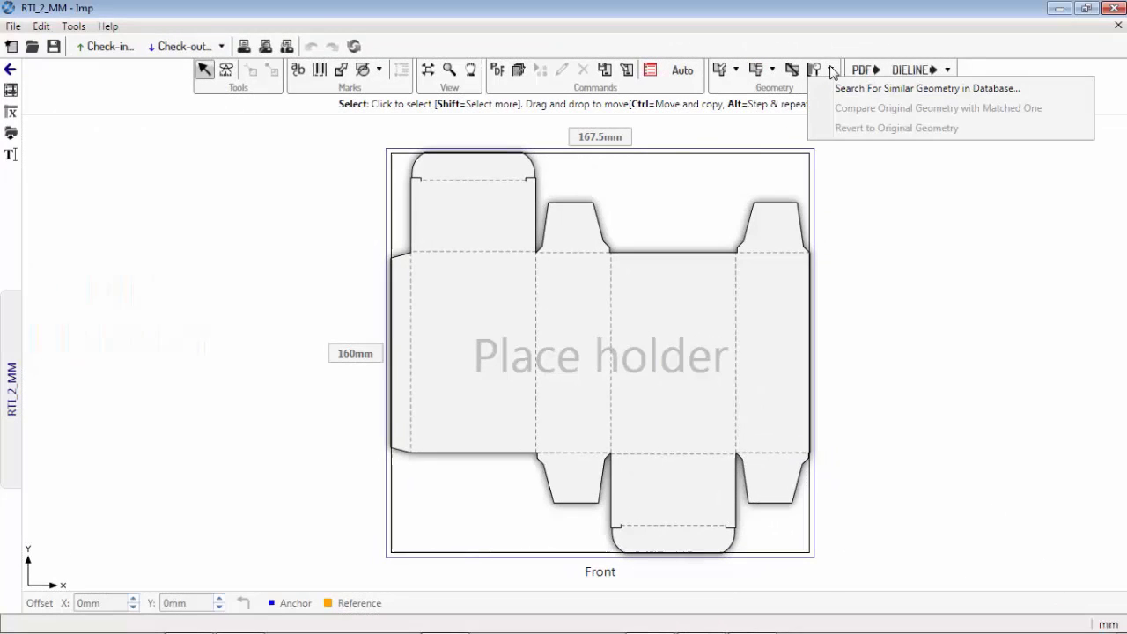
# Search the database for dies with similar geometry, requiring a close outline match with the tolerance set to High.
pyautogui.click(856, 89)
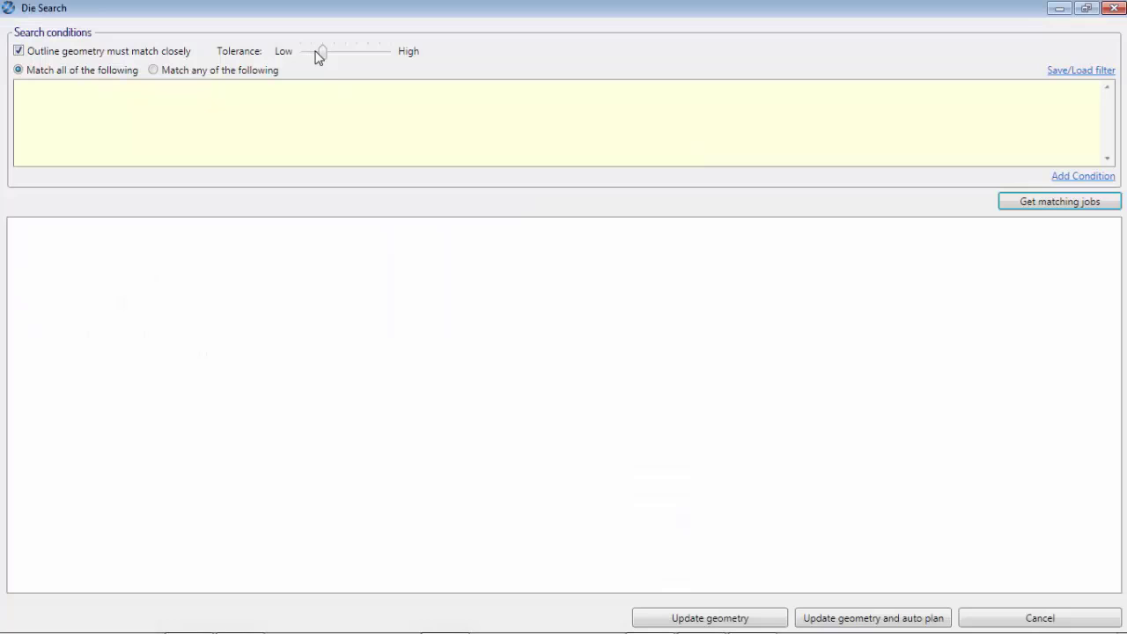
pyautogui.moveTo(324, 51); pyautogui.dragTo(418, 56)
pyautogui.click(1061, 202)
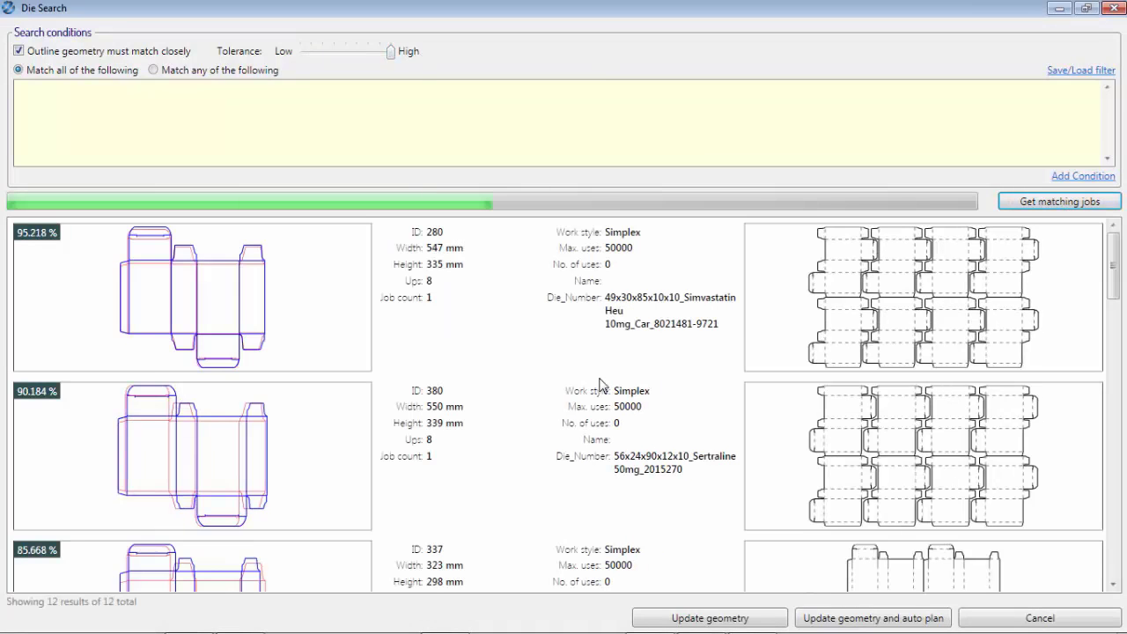
# Compare the outline of the matched die with ID 280 against the original carton geometry at full-screen size.
pyautogui.scroll(-3, 588, 394)
pyautogui.scroll(-3, 588, 394)
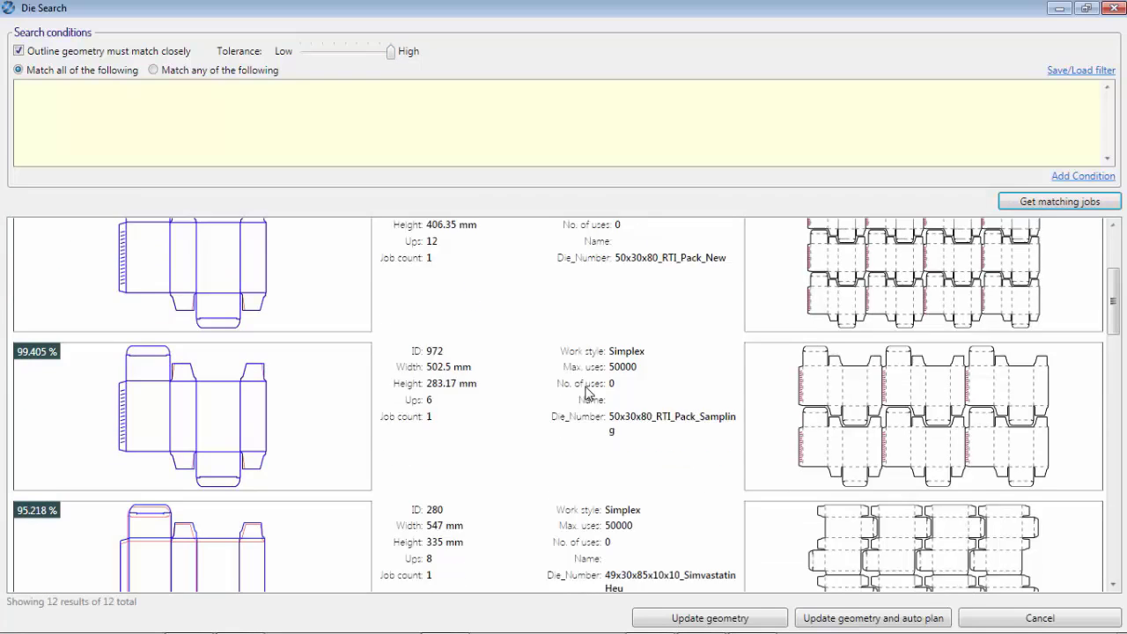
pyautogui.doubleClick(254, 523)
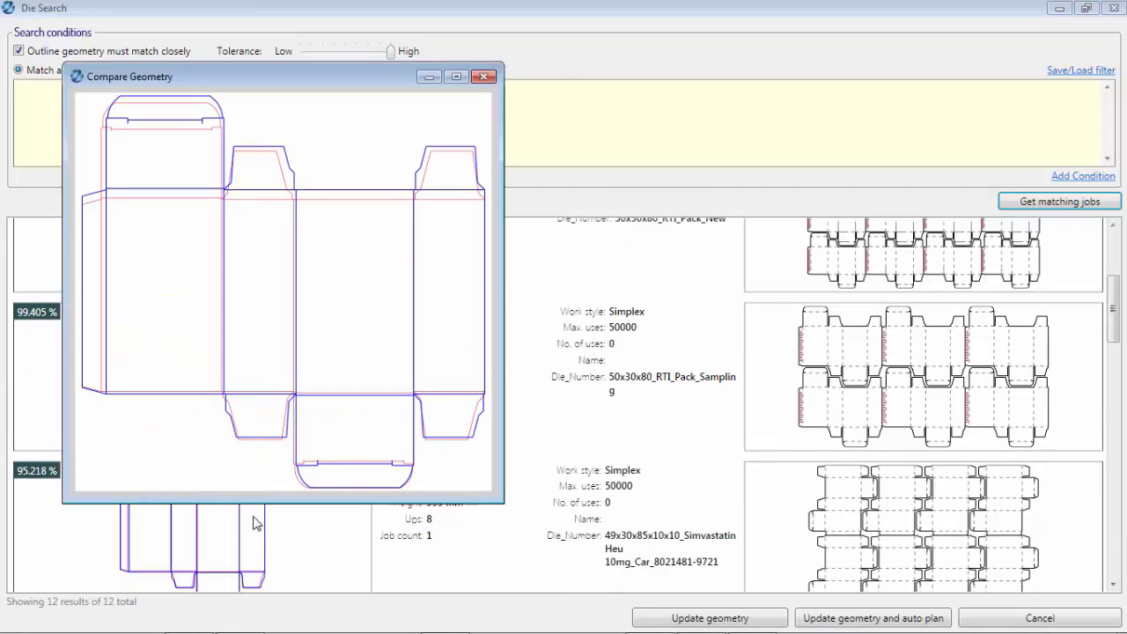
pyautogui.click(455, 76)
pyautogui.scroll(5, 526, 287)
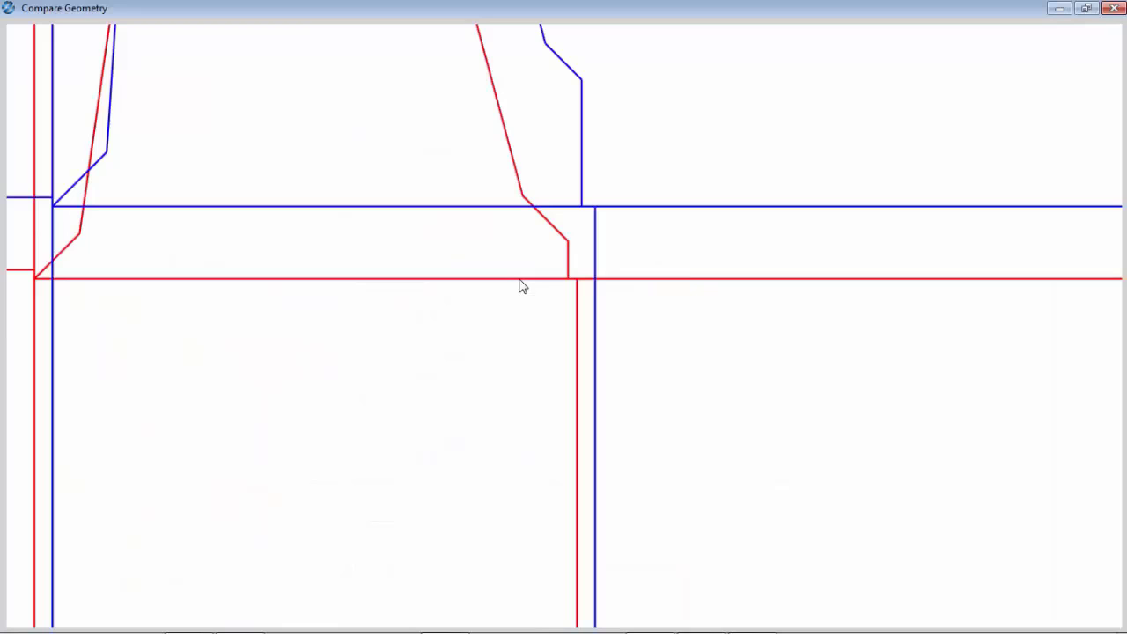
pyautogui.scroll(-6, 125, 209)
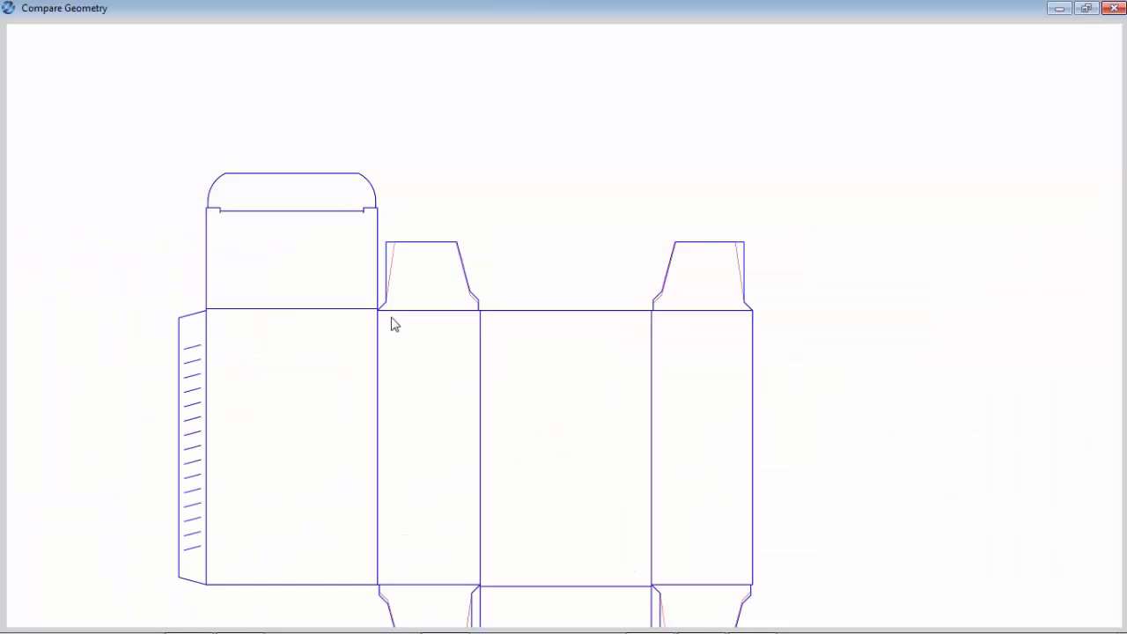
# Examine the flap differences between the original carton and die 50x30x80_RTI_Pack_New up close.
pyautogui.scroll(6, 556, 294)
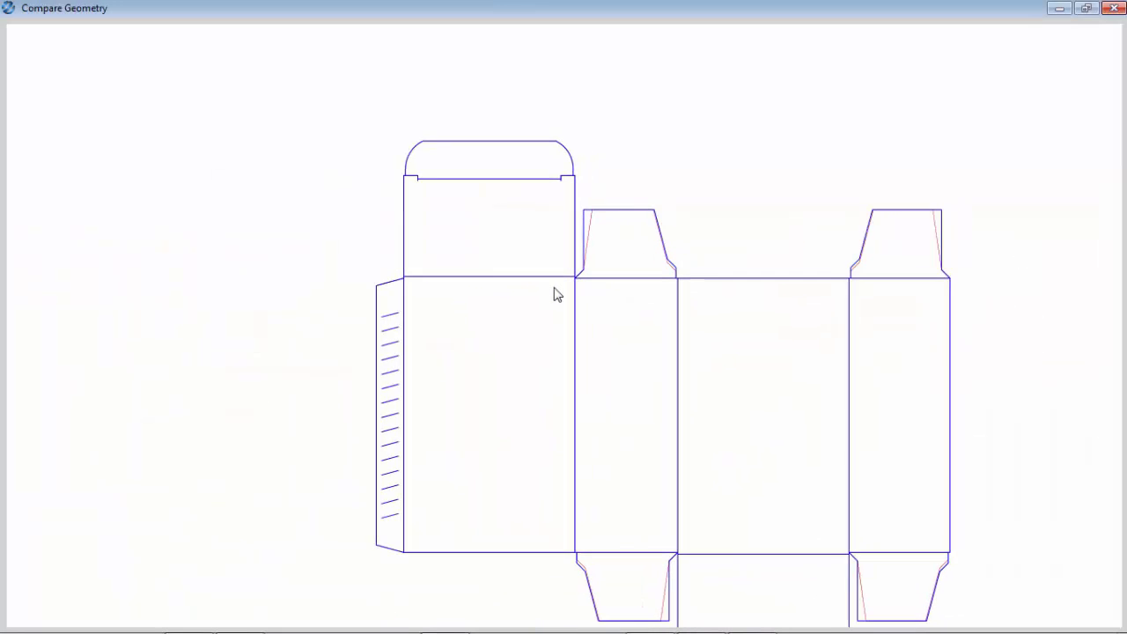
pyautogui.scroll(-6, 587, 266)
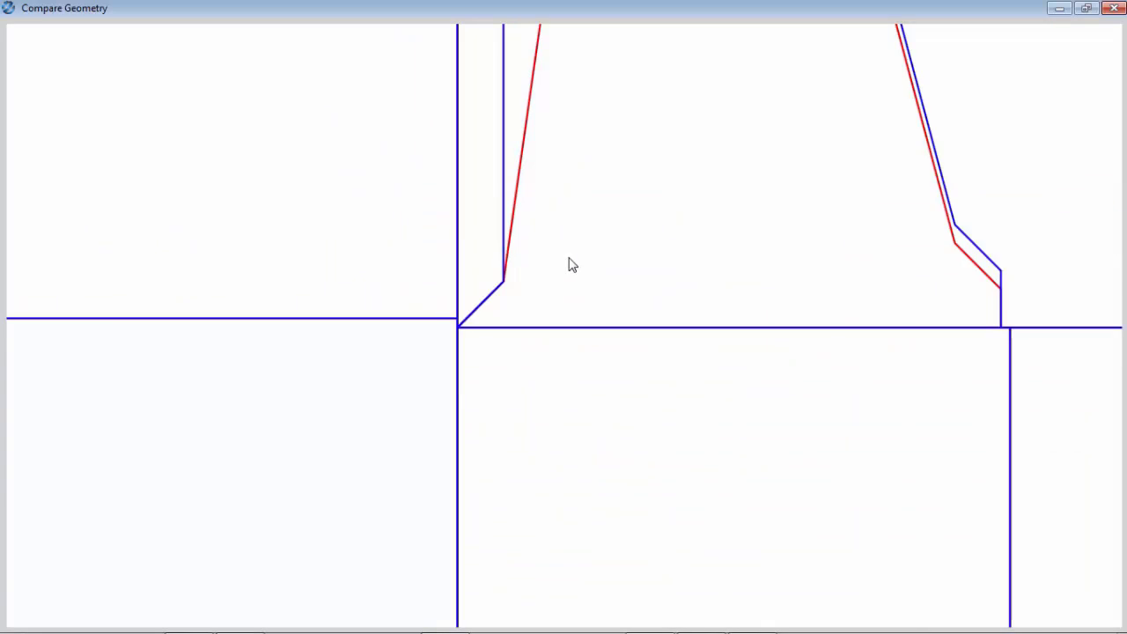
pyautogui.scroll(5, 918, 244)
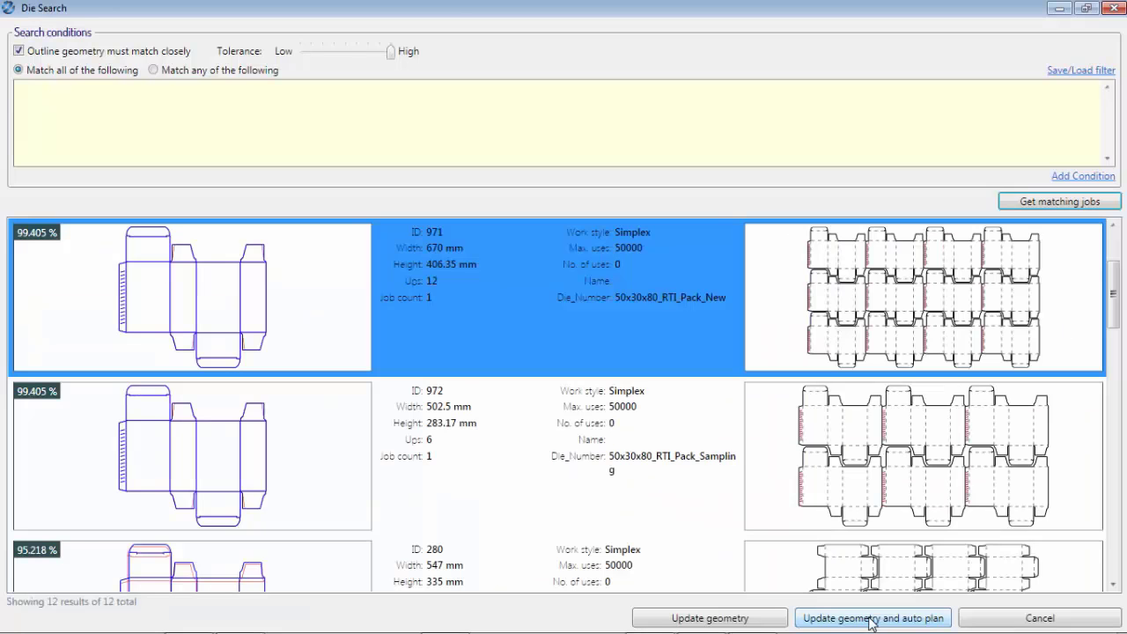
# Update the carton geometry to die 50x30x80_RTI_Pack_New and auto plan it on the preselected offset presses, accepting the most profitable layout.
pyautogui.click(870, 618)
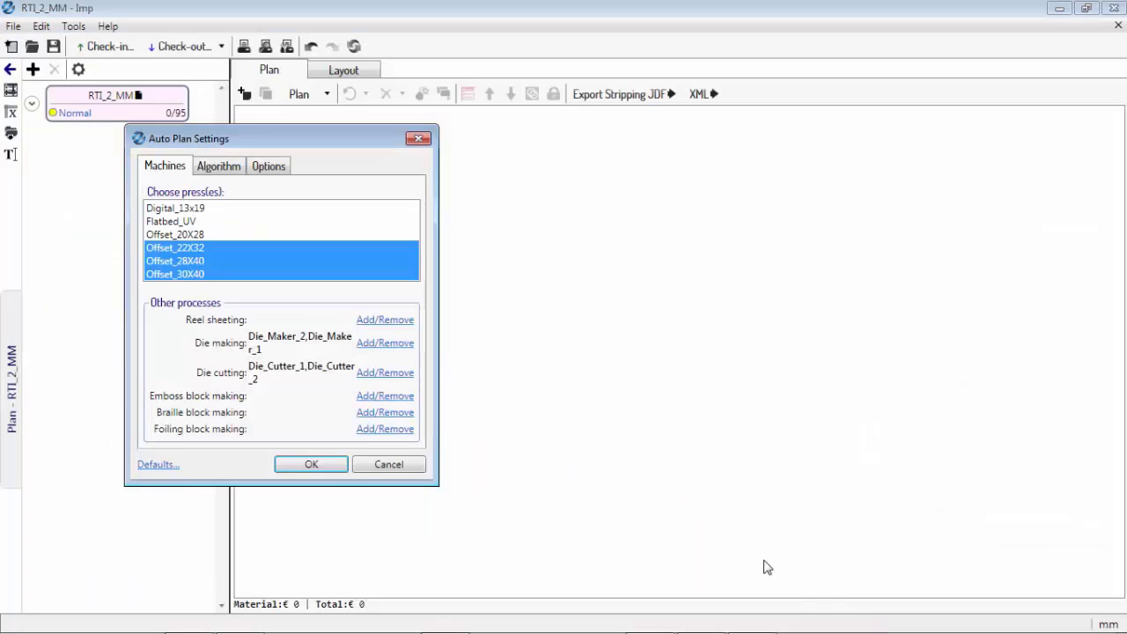
pyautogui.click(342, 471)
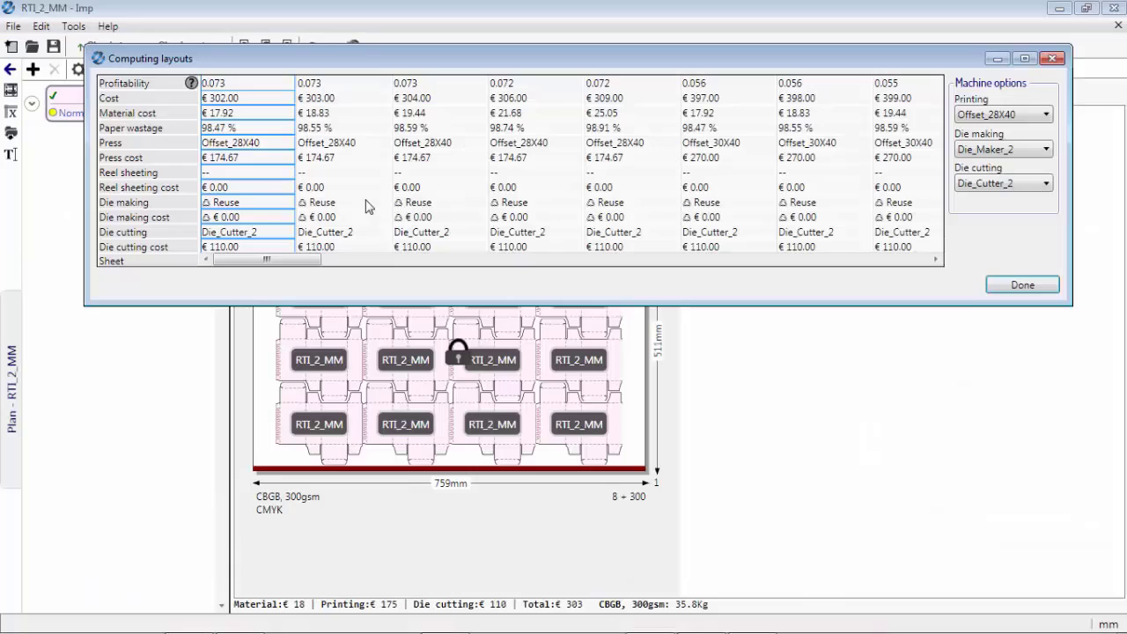
pyautogui.click(120, 208)
pyautogui.click(1022, 283)
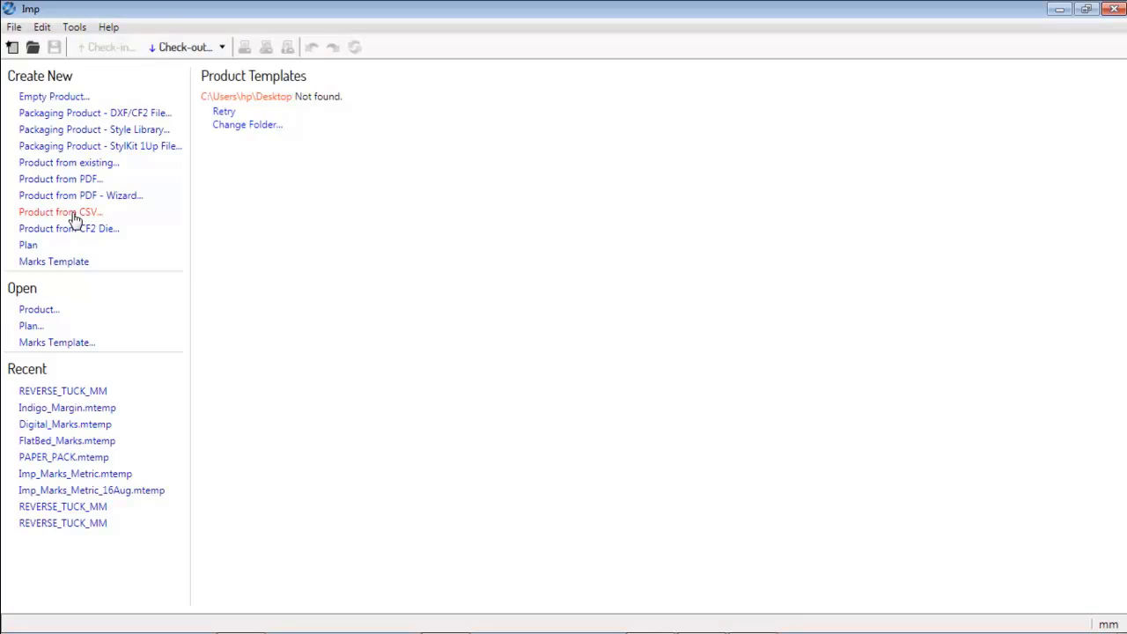
# Create a product from a Format 1 CSV file with DIGITALFLATBED, 500gsm material, 2 mm bleed and dielines from CUTLINES and CREASELINES.
pyautogui.click(71, 212)
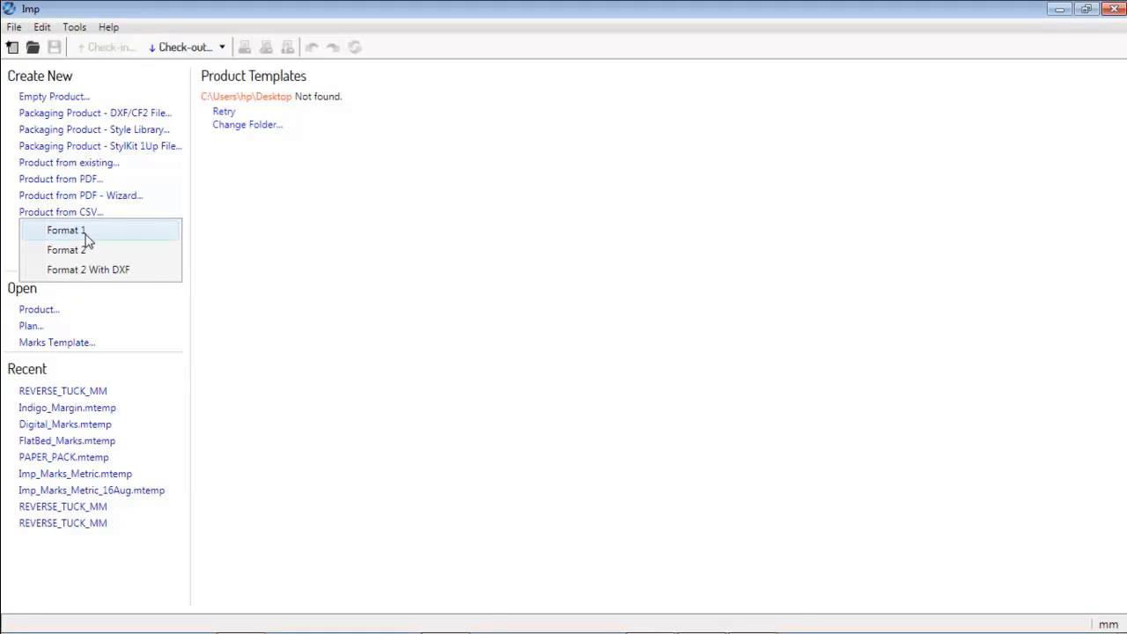
pyautogui.click(85, 234)
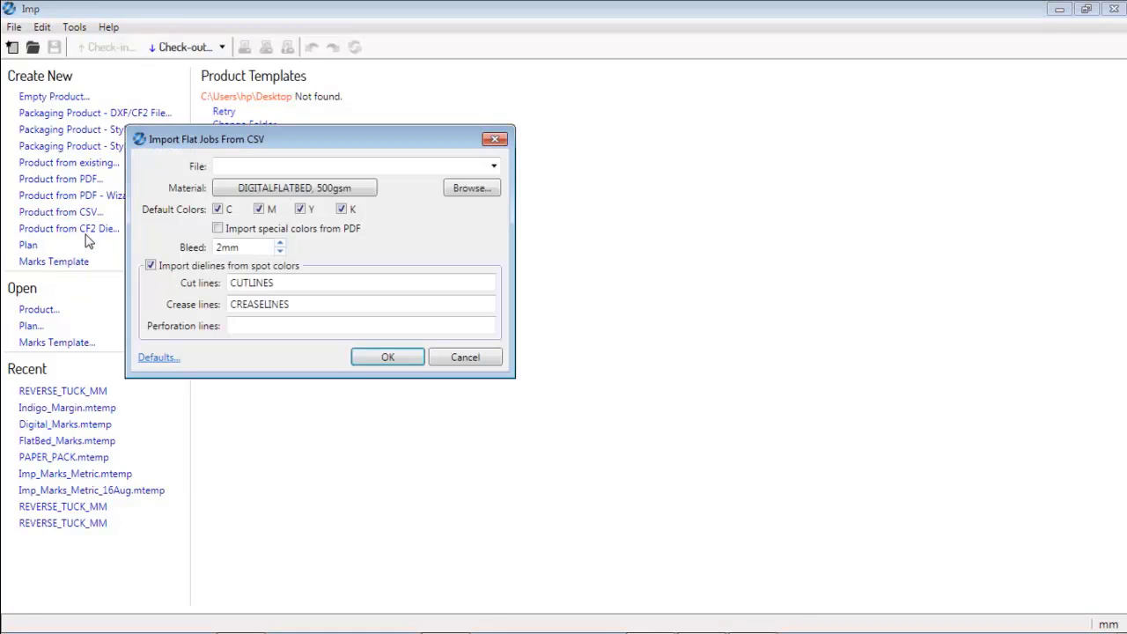
pyautogui.click(465, 189)
pyautogui.doubleClick(326, 260)
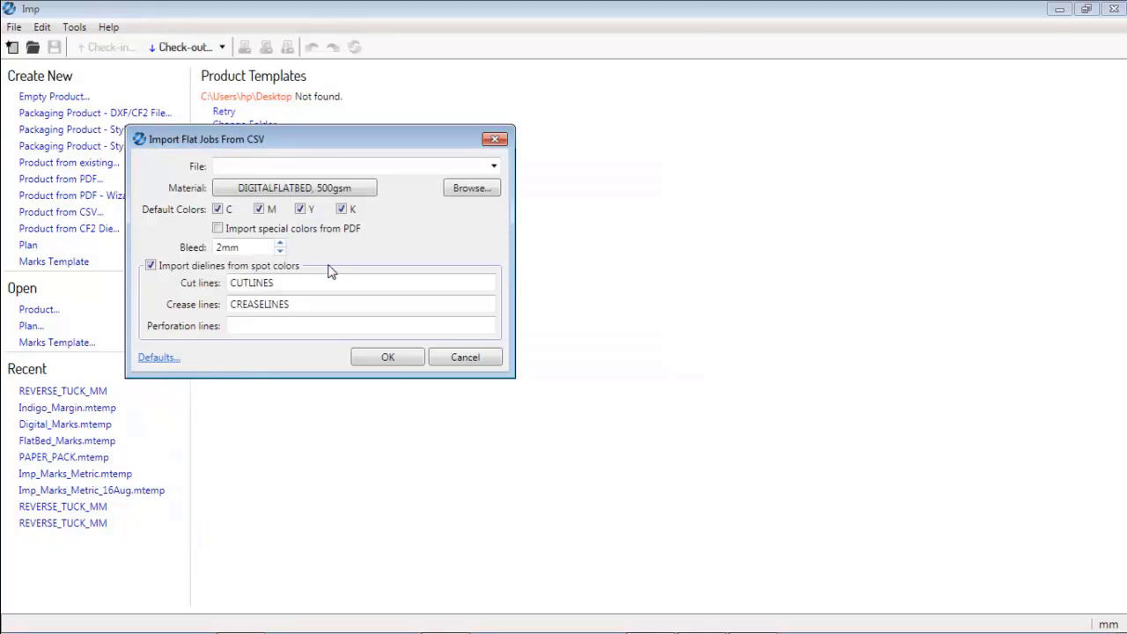
pyautogui.click(387, 357)
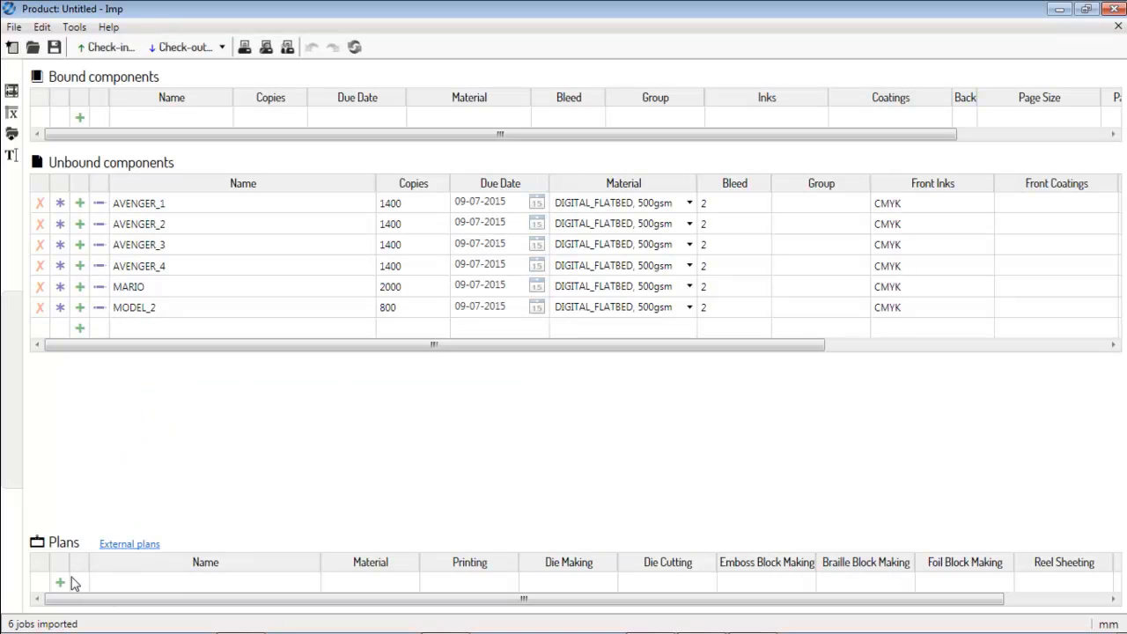
# Add a plan for the imported flatbed jobs and compute layout options with Plan One Layout at a Time.
pyautogui.click(60, 582)
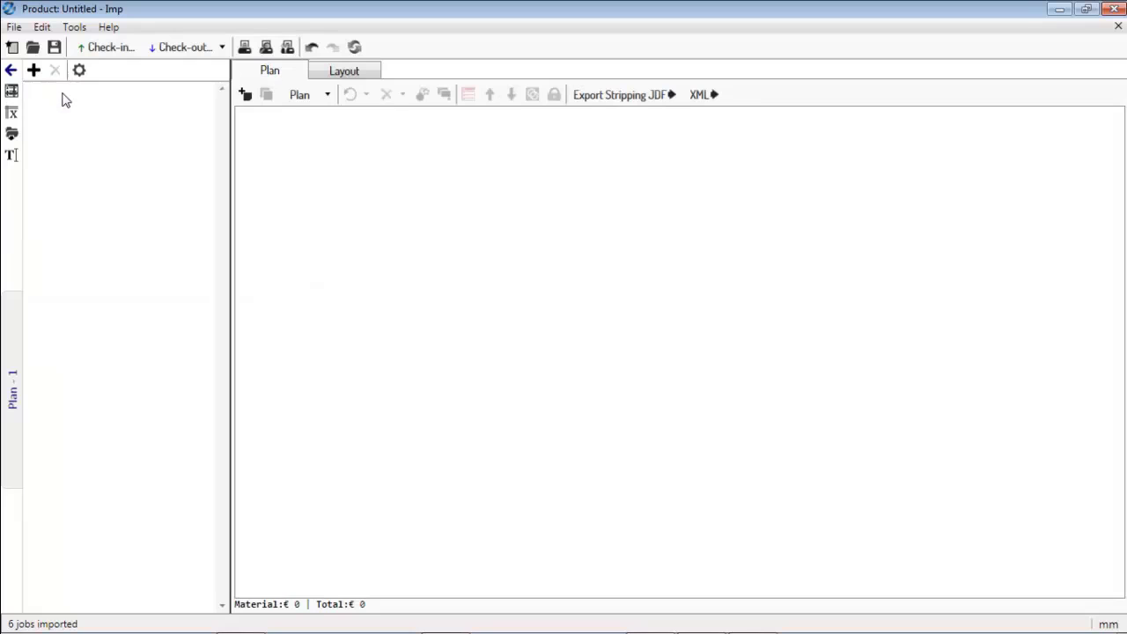
pyautogui.click(308, 94)
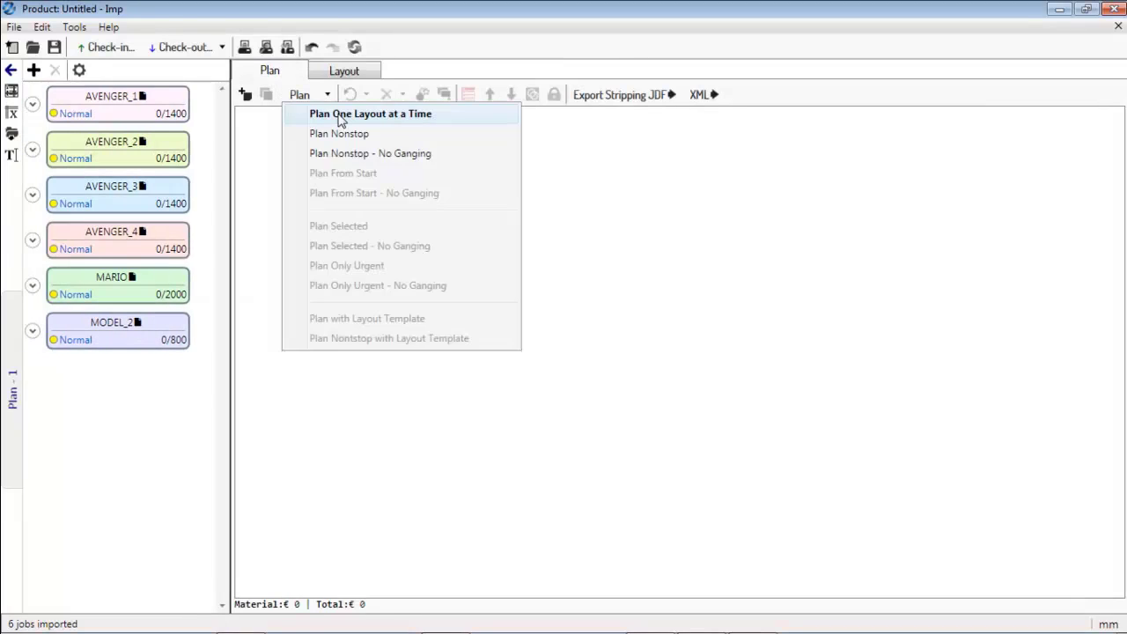
pyautogui.click(340, 114)
pyautogui.click(315, 438)
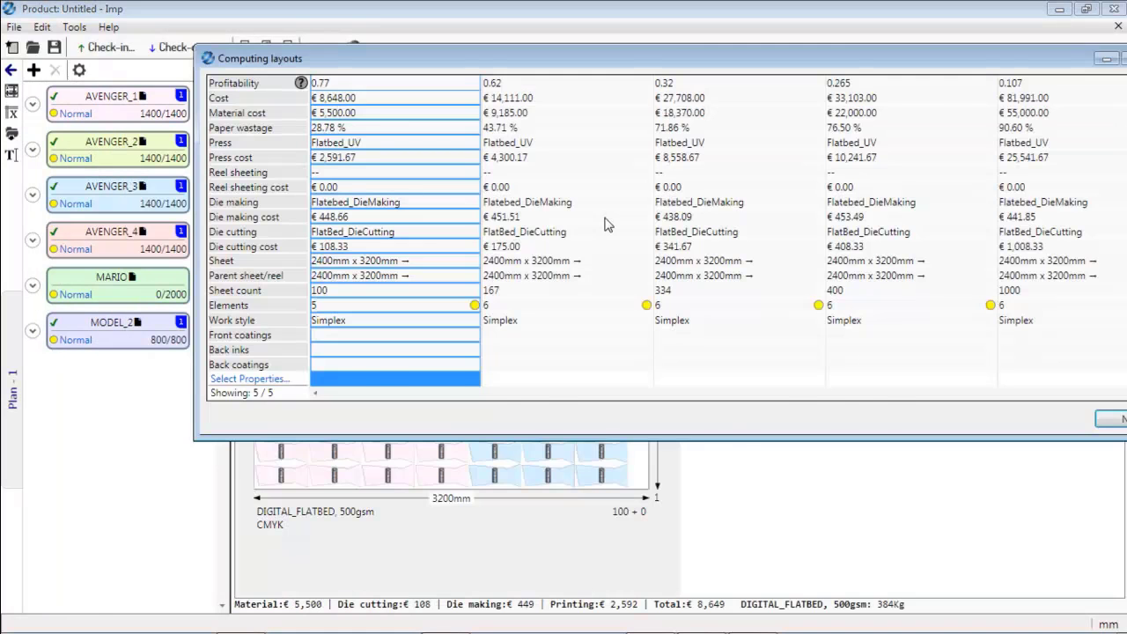